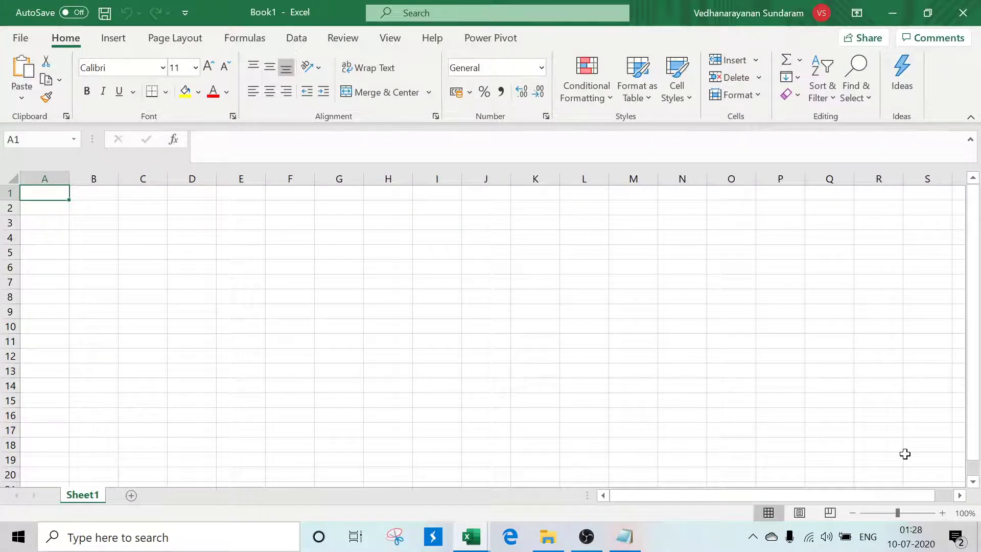
Step: Examine the columns of Test CSV.csv from Product to Revenue in the spreadsheet, and view its comma-separated text in Notepad
{"action": "left_click", "coordinate": [472, 535]}
{"action": "left_click", "coordinate": [537, 486]}
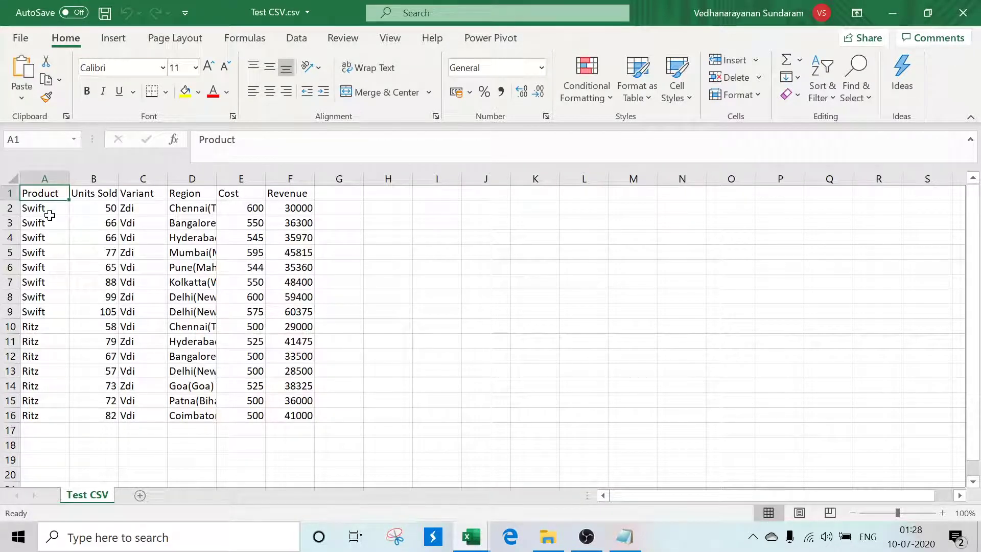
{"action": "left_click_drag", "start_coordinate": [46, 208], "coordinate": [75, 297]}
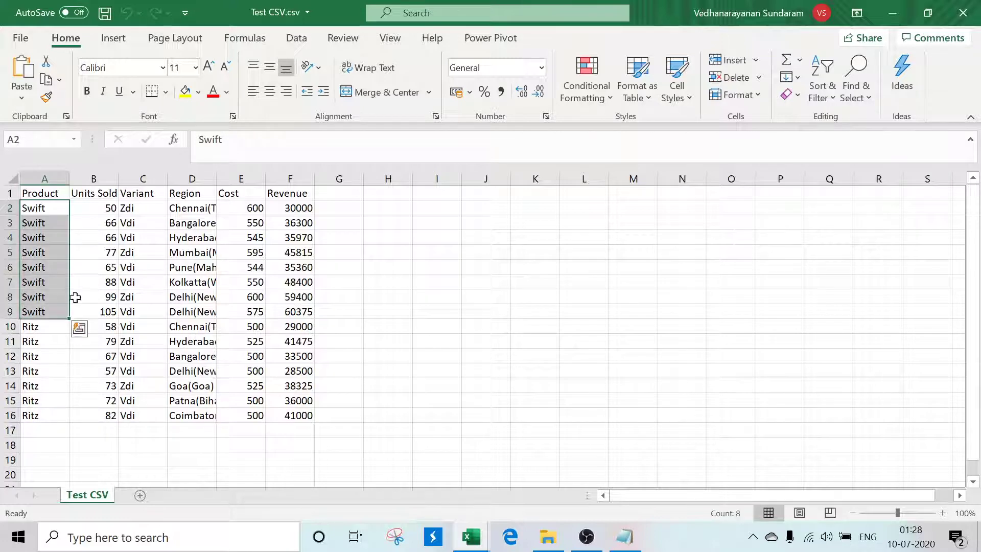
{"action": "left_click", "coordinate": [105, 210]}
{"action": "left_click", "coordinate": [146, 204]}
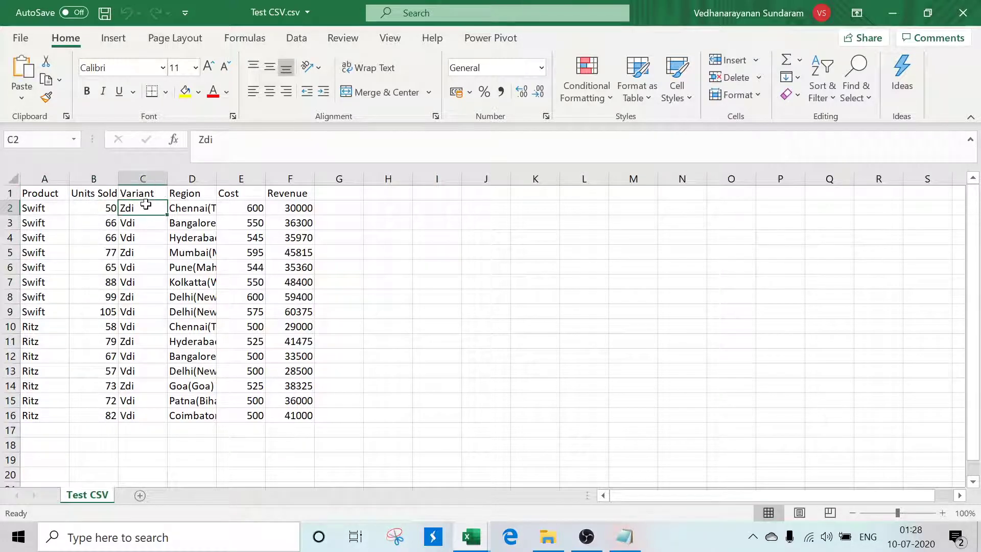
{"action": "left_click", "coordinate": [198, 208]}
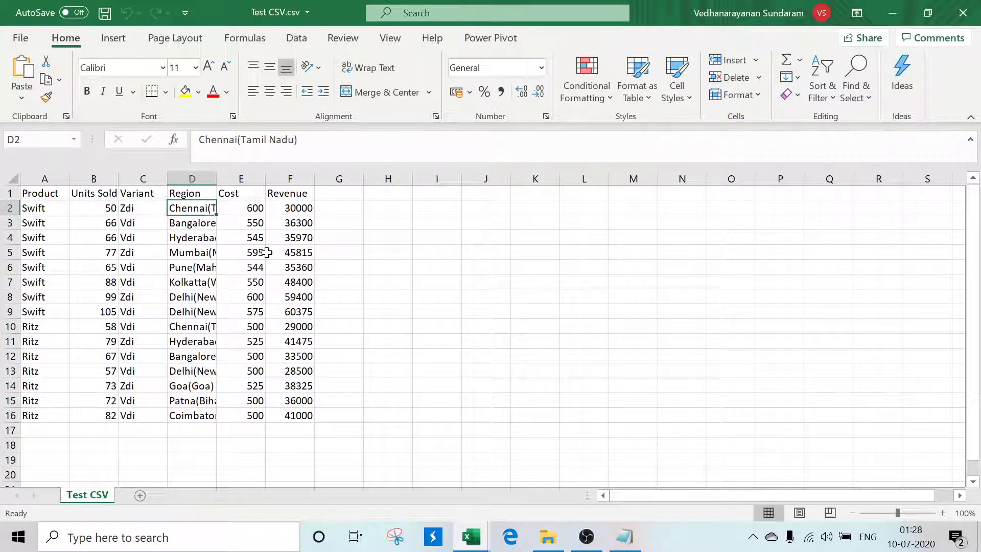
{"action": "left_click", "coordinate": [253, 207]}
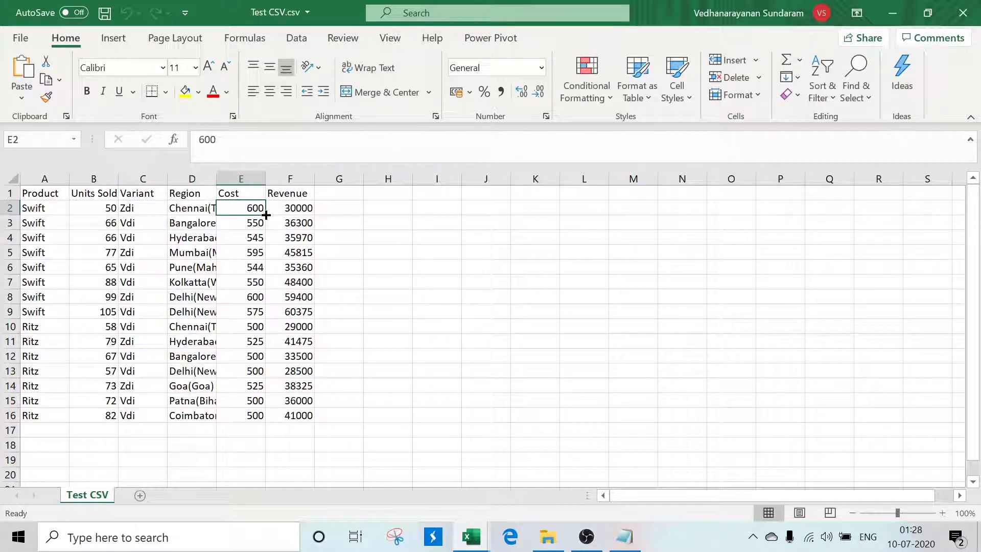
{"action": "left_click", "coordinate": [285, 209]}
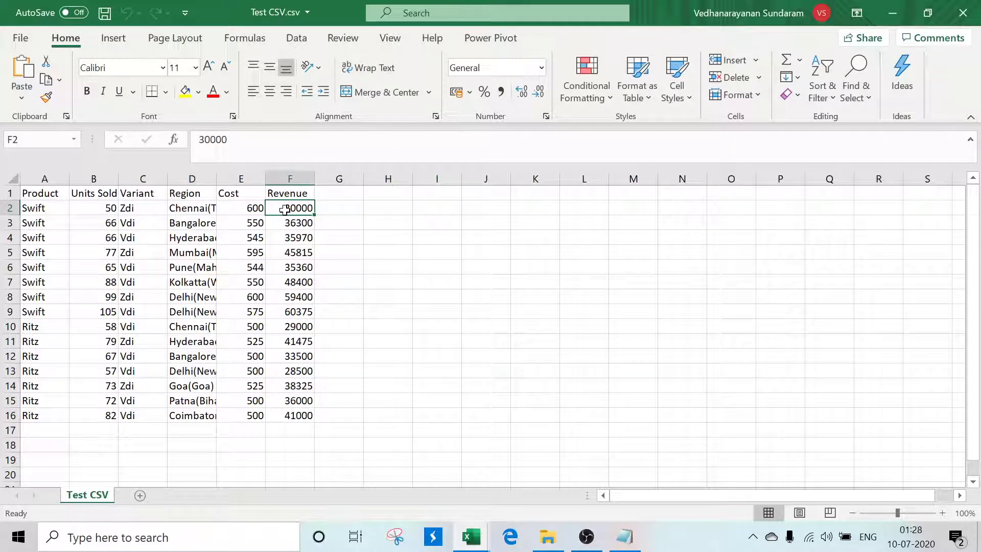
{"action": "left_click", "coordinate": [253, 207]}
{"action": "left_click", "coordinate": [80, 206]}
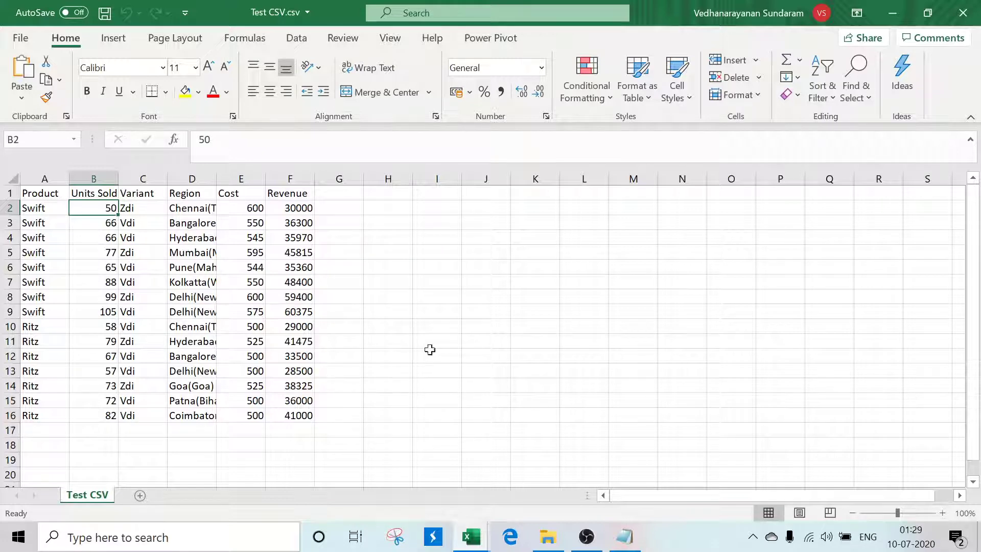
{"action": "left_click", "coordinate": [624, 537]}
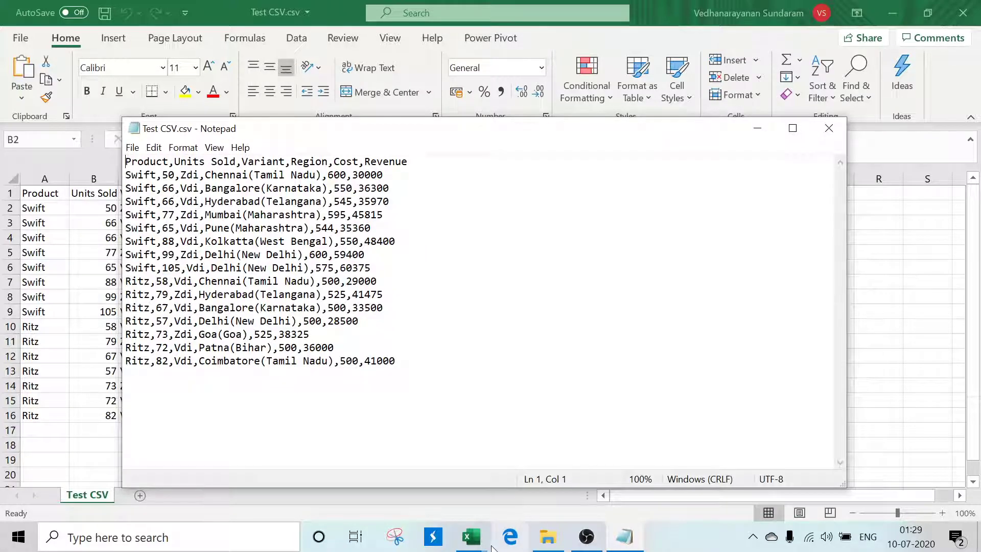
Step: In the blank Excel workbook Book1, import Test CSV.csv from D:\Blog\Excel\Power Query 01 and open its data for transformation in a maximized Power Query Editor
{"action": "left_click", "coordinate": [473, 543]}
{"action": "left_click", "coordinate": [378, 473]}
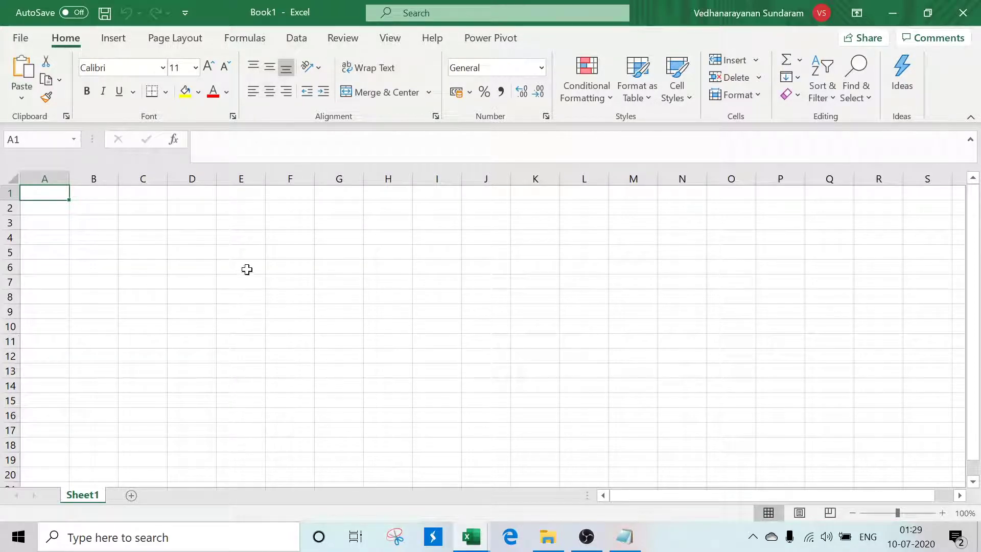
{"action": "left_click", "coordinate": [314, 39]}
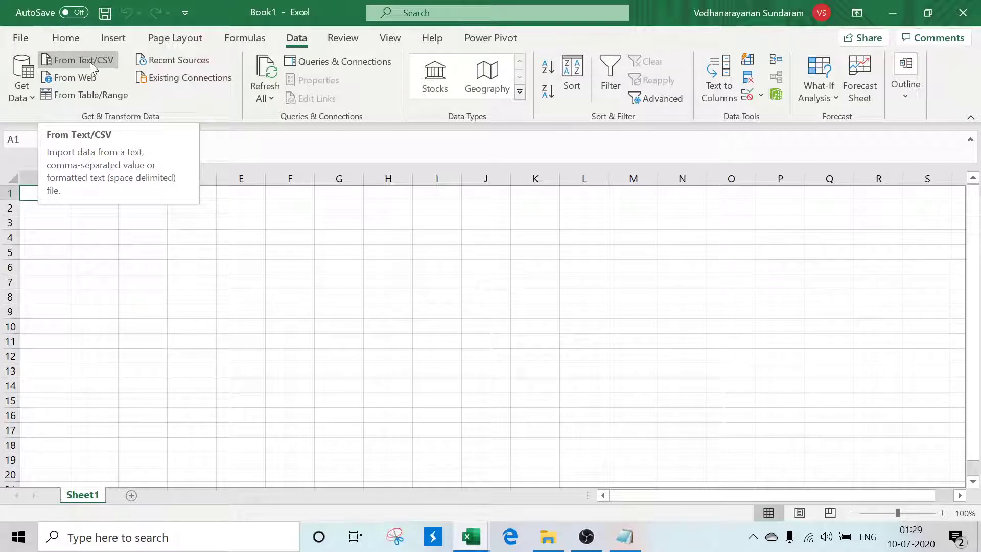
{"action": "left_click", "coordinate": [90, 62]}
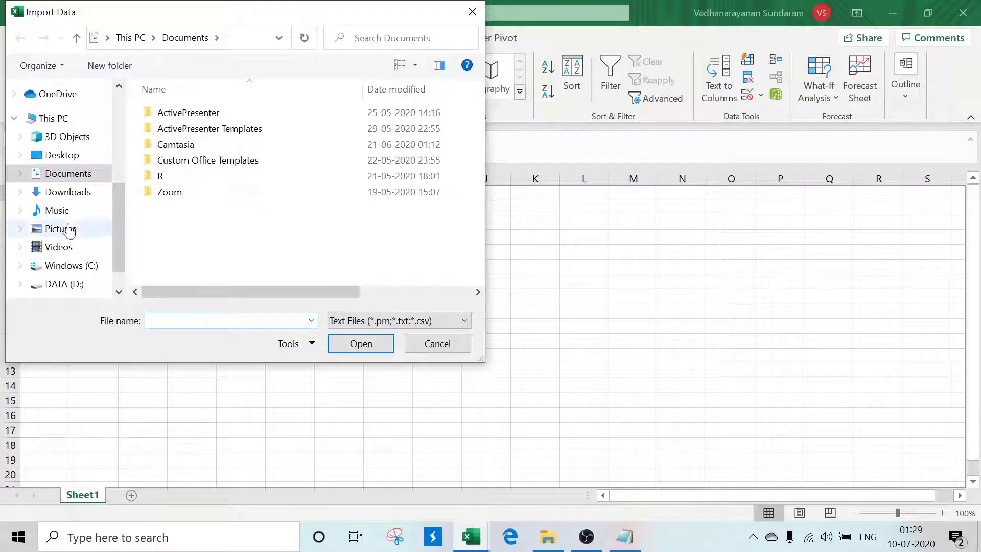
{"action": "left_click", "coordinate": [56, 284]}
{"action": "double_click", "coordinate": [174, 113]}
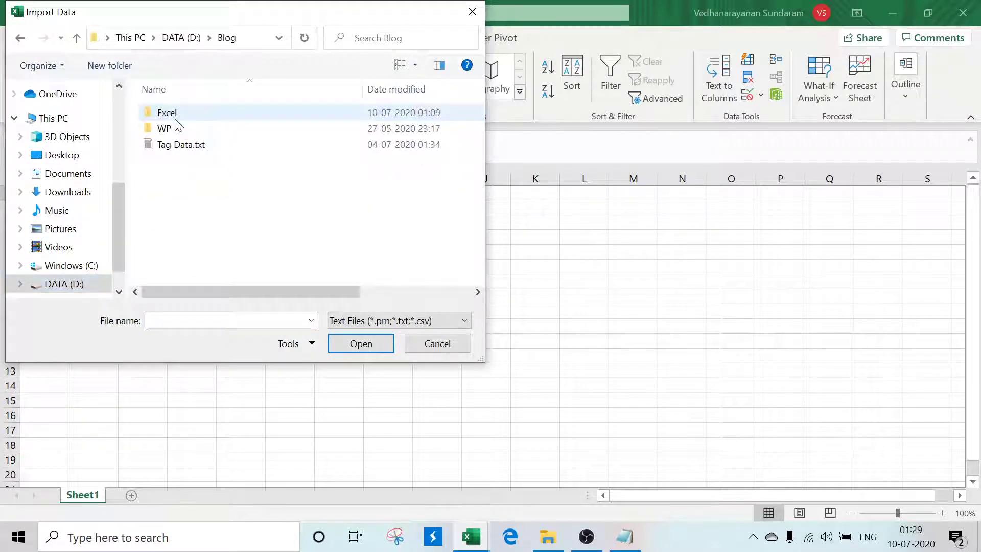
{"action": "double_click", "coordinate": [171, 113]}
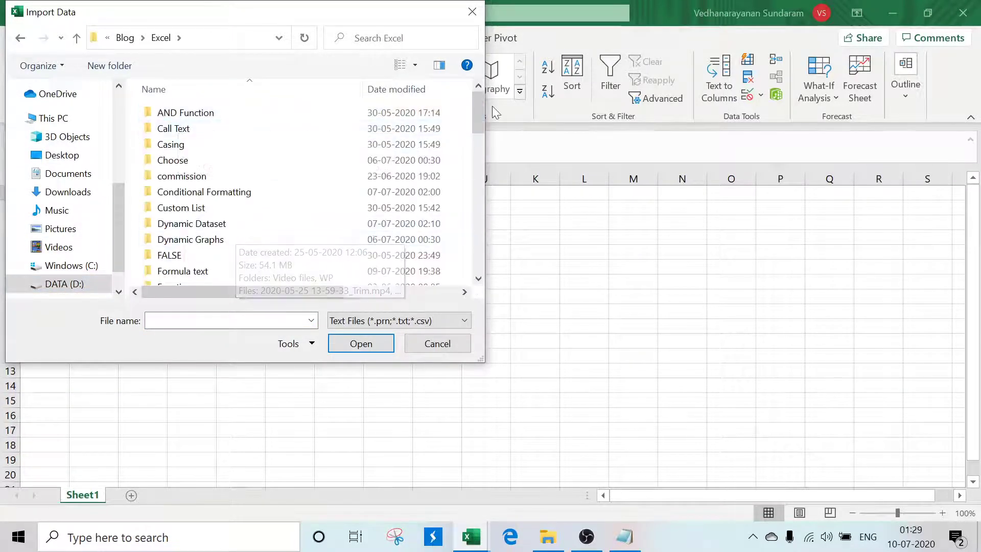
{"action": "left_click_drag", "start_coordinate": [478, 106], "coordinate": [482, 209]}
{"action": "double_click", "coordinate": [228, 227]}
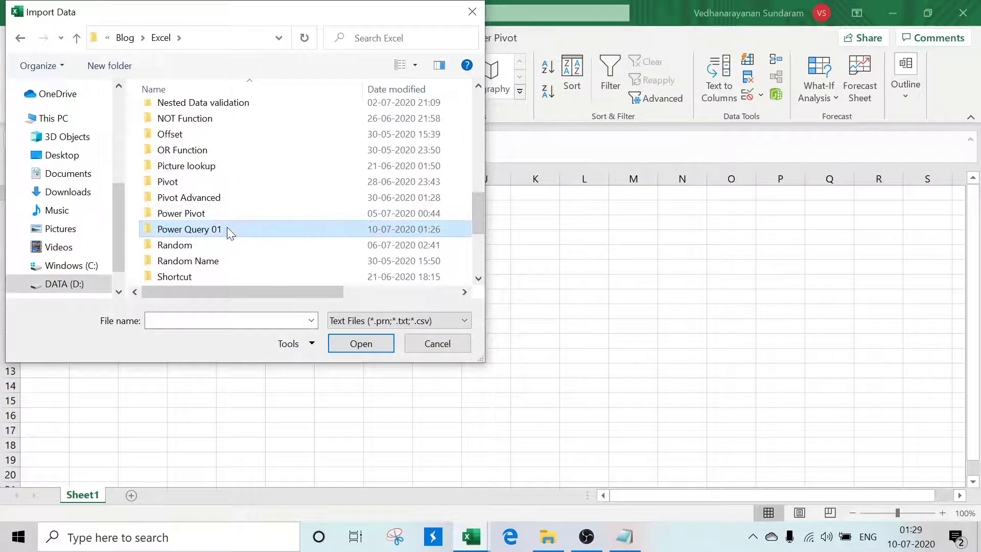
{"action": "left_click", "coordinate": [195, 121]}
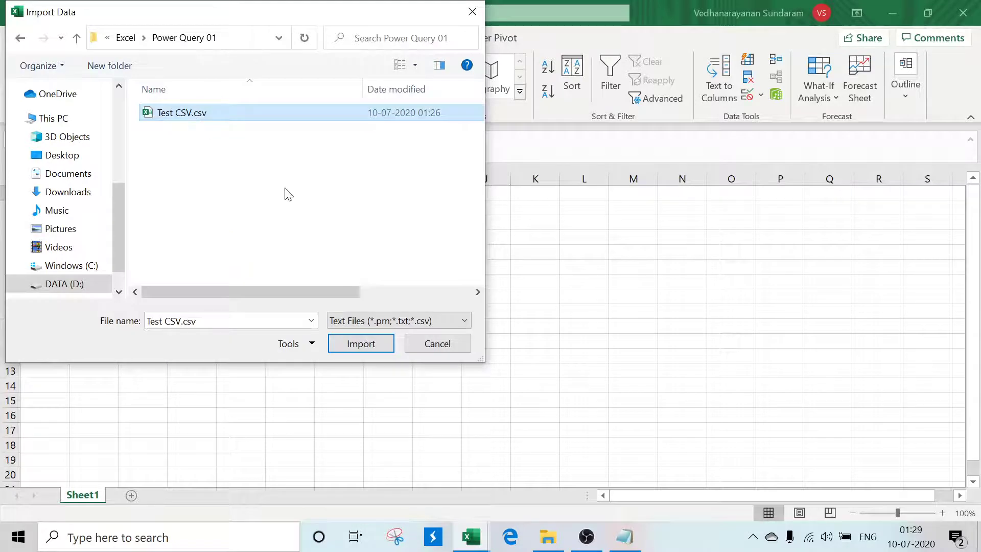
{"action": "left_click", "coordinate": [355, 345]}
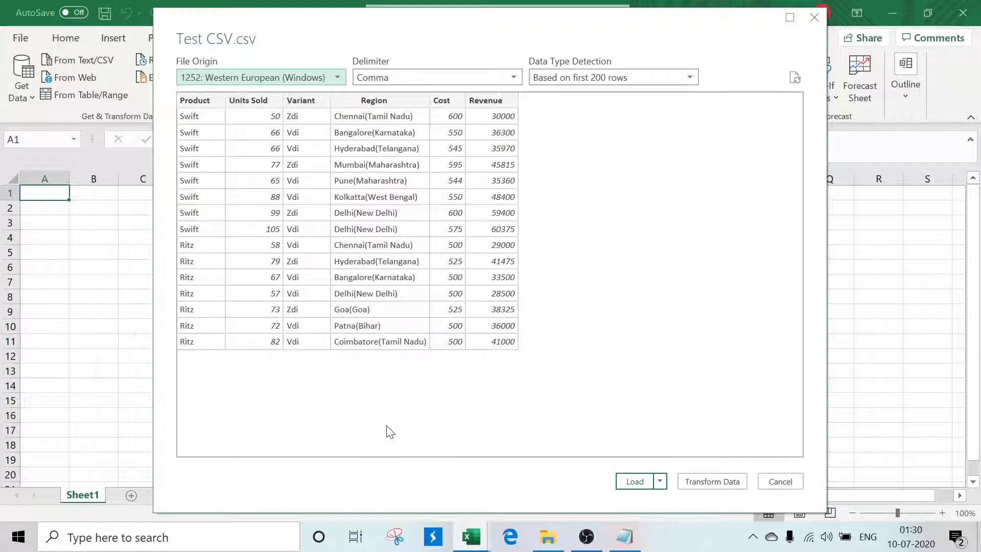
{"action": "left_click", "coordinate": [725, 490]}
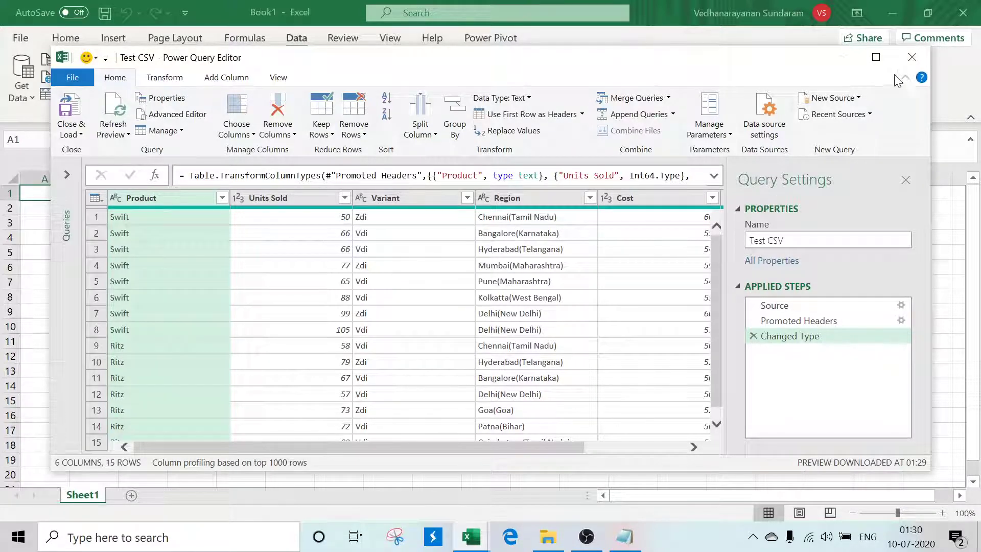
{"action": "left_click", "coordinate": [876, 58]}
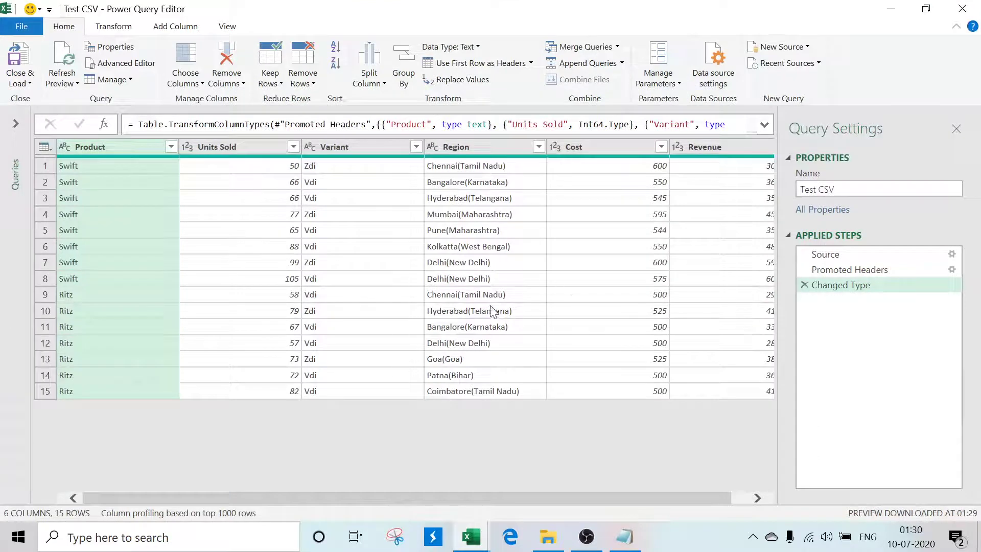
Step: Add a column extracting the text between the delimiters "(" and ")" from the Region column
{"action": "left_click", "coordinate": [463, 146]}
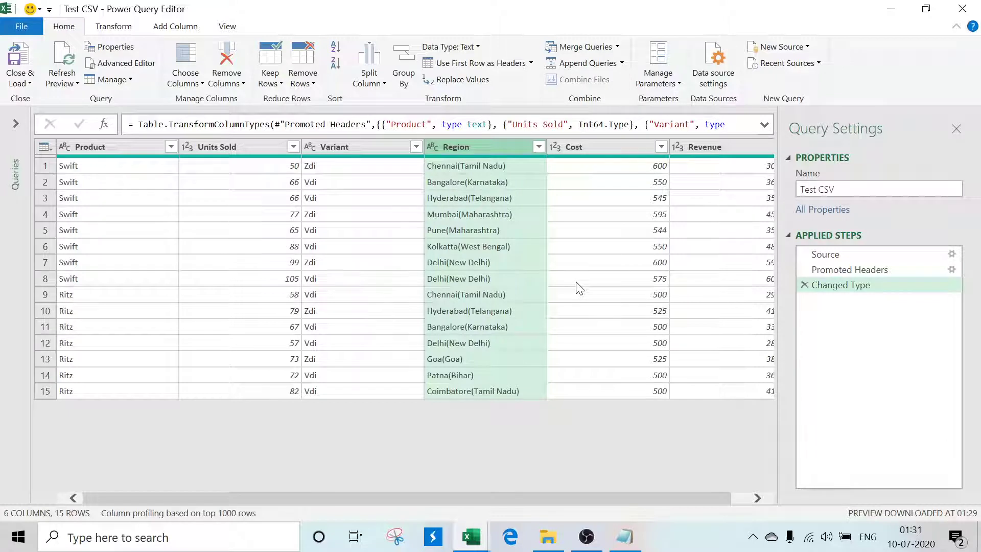
{"action": "left_click", "coordinate": [177, 33]}
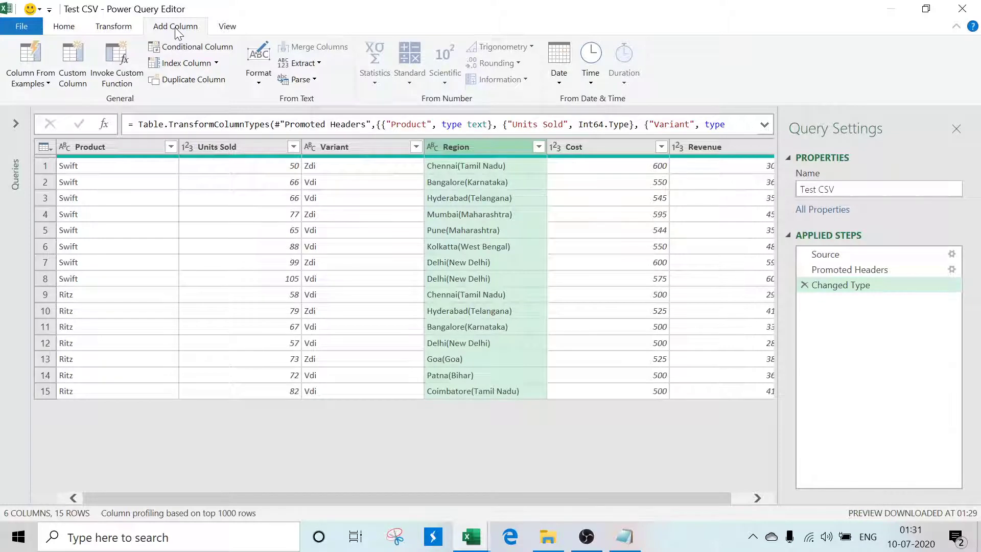
{"action": "left_click", "coordinate": [315, 68]}
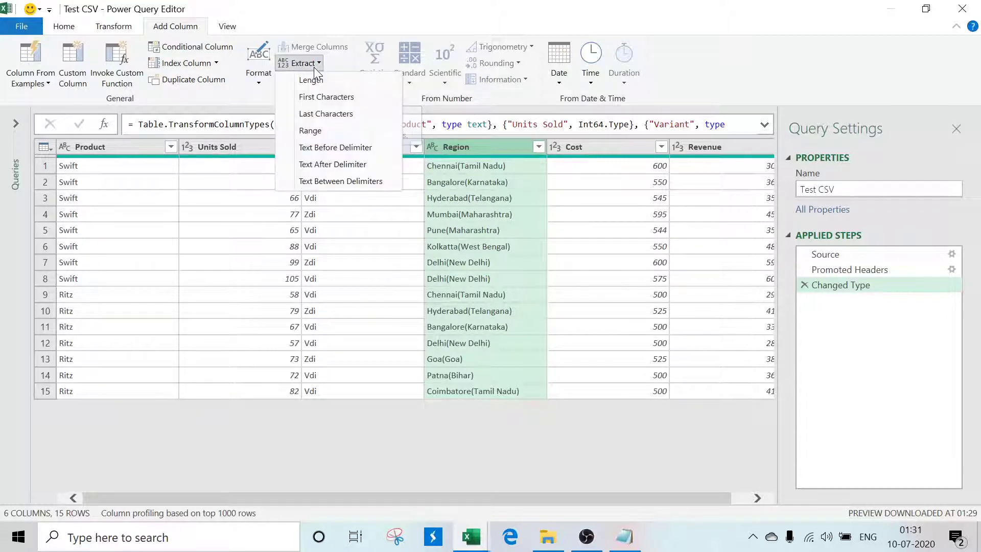
{"action": "left_click", "coordinate": [360, 184]}
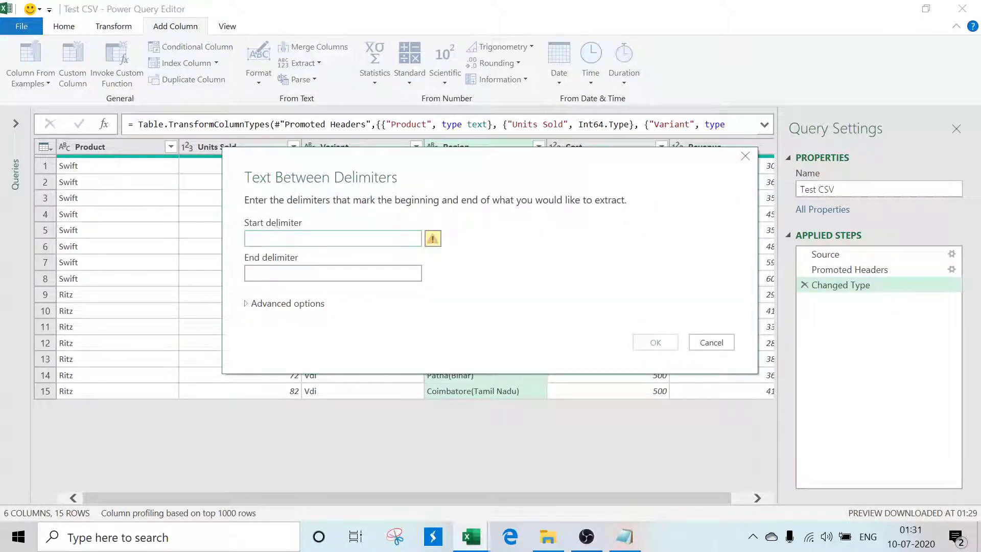
{"action": "type", "text": "("}
{"action": "left_click", "coordinate": [278, 271]}
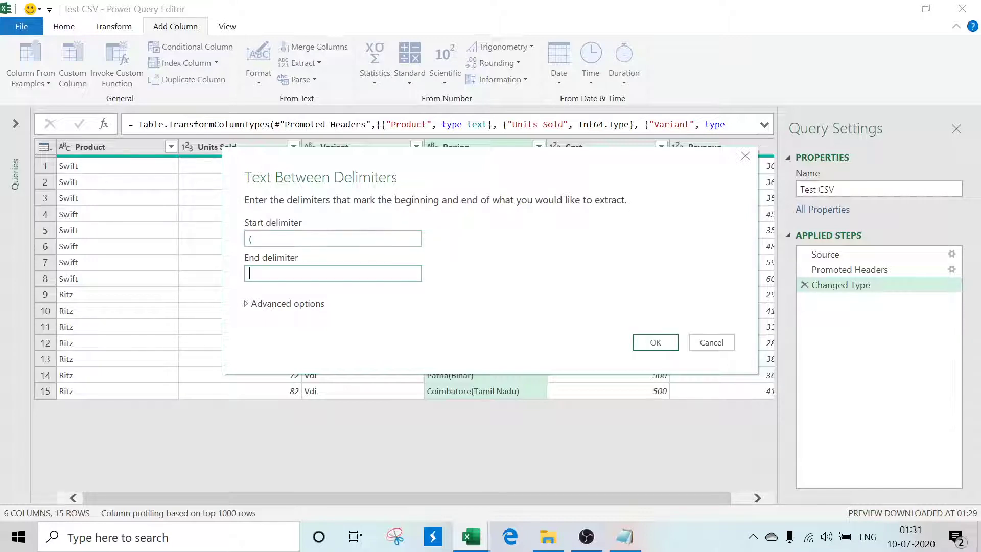
{"action": "type", "text": ")"}
{"action": "left_click", "coordinate": [652, 346]}
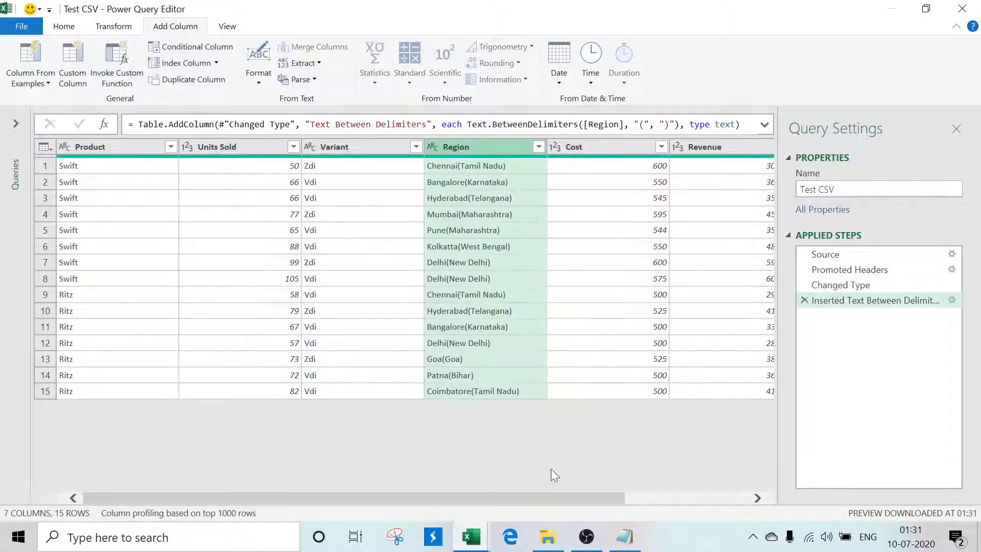
Step: Rename the newly extracted column after Revenue as State
{"action": "left_click_drag", "start_coordinate": [506, 500], "coordinate": [701, 493]}
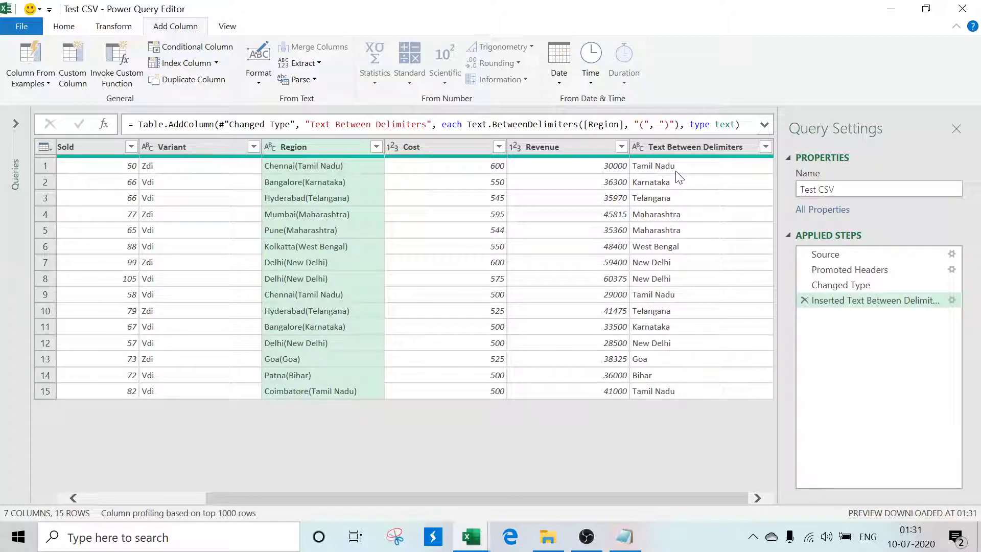
{"action": "double_click", "coordinate": [683, 145]}
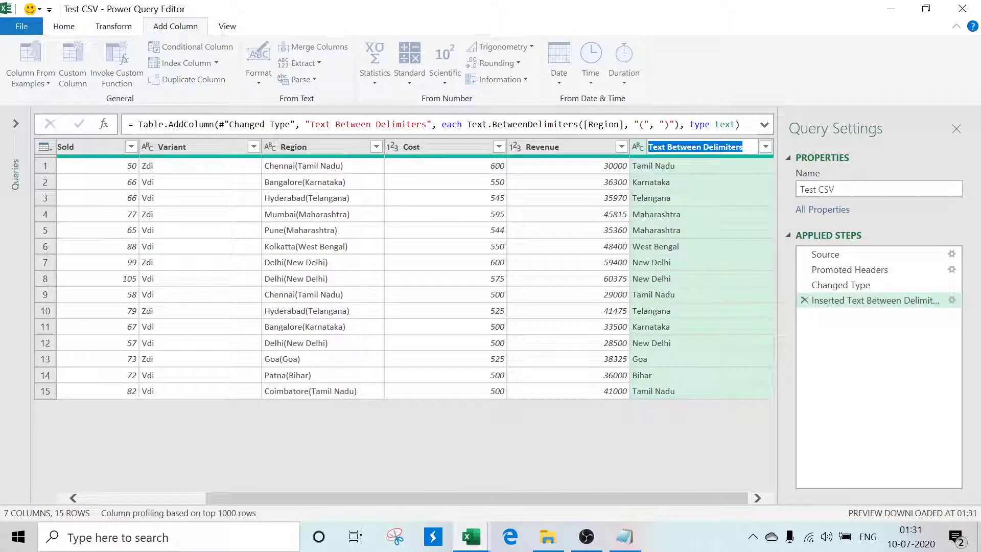
{"action": "type", "text": "State"}
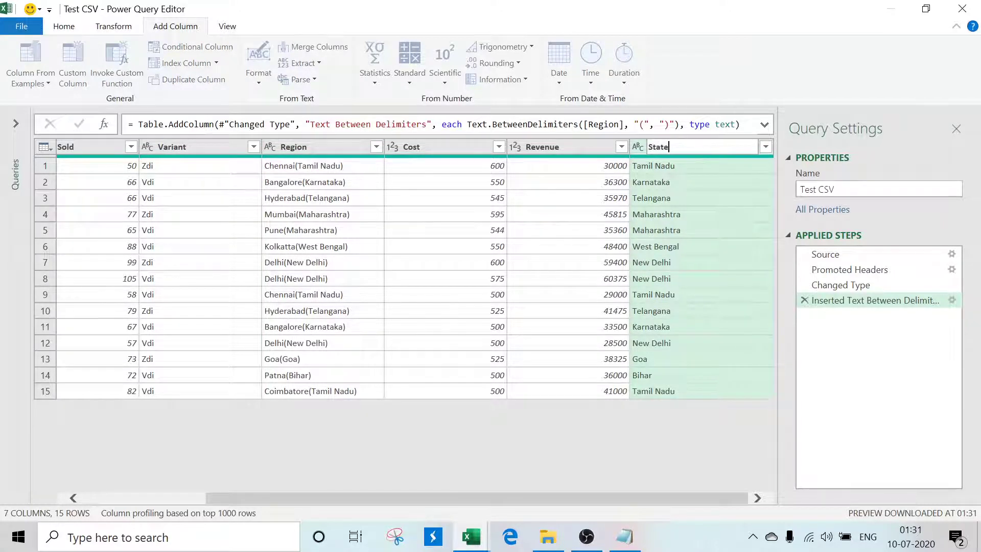
{"action": "key", "text": "Return"}
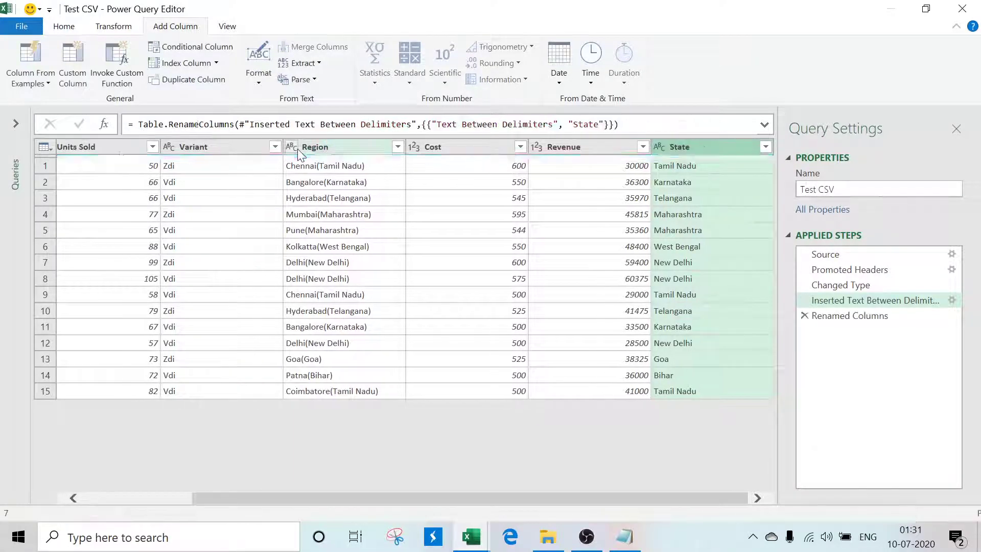
Step: Transform the Region column in place to keep only the text before the delimiter "("
{"action": "left_click", "coordinate": [351, 146]}
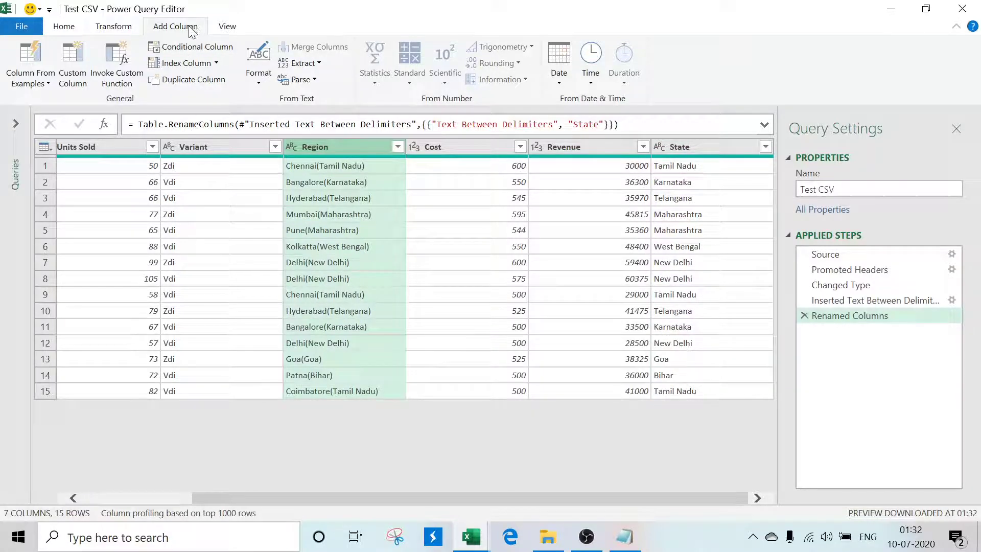
{"action": "left_click", "coordinate": [118, 28]}
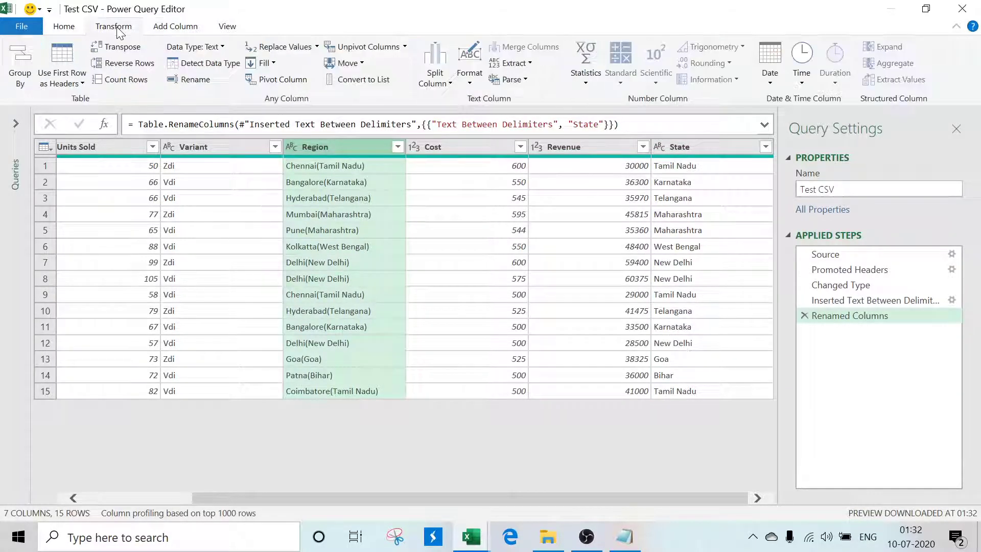
{"action": "left_click", "coordinate": [527, 64]}
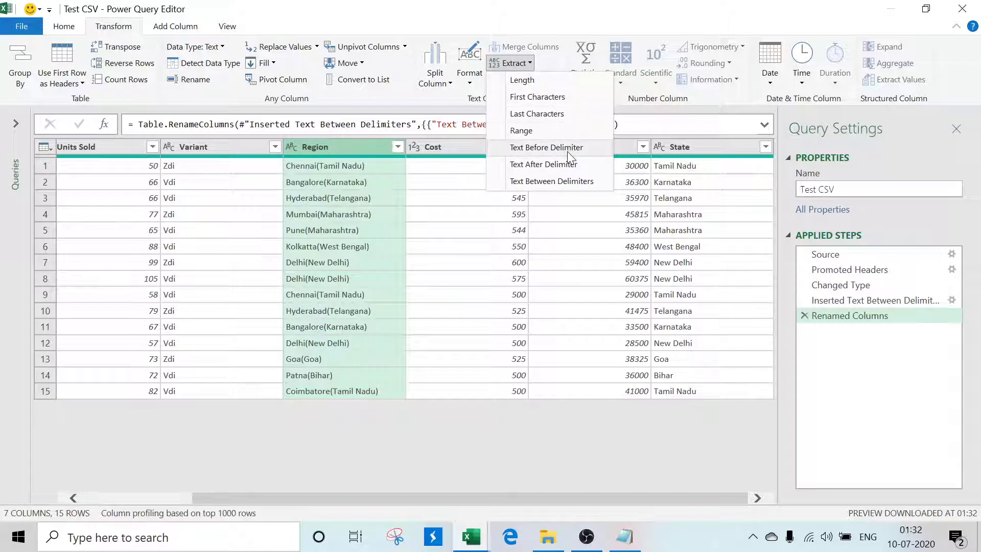
{"action": "key", "text": "Escape"}
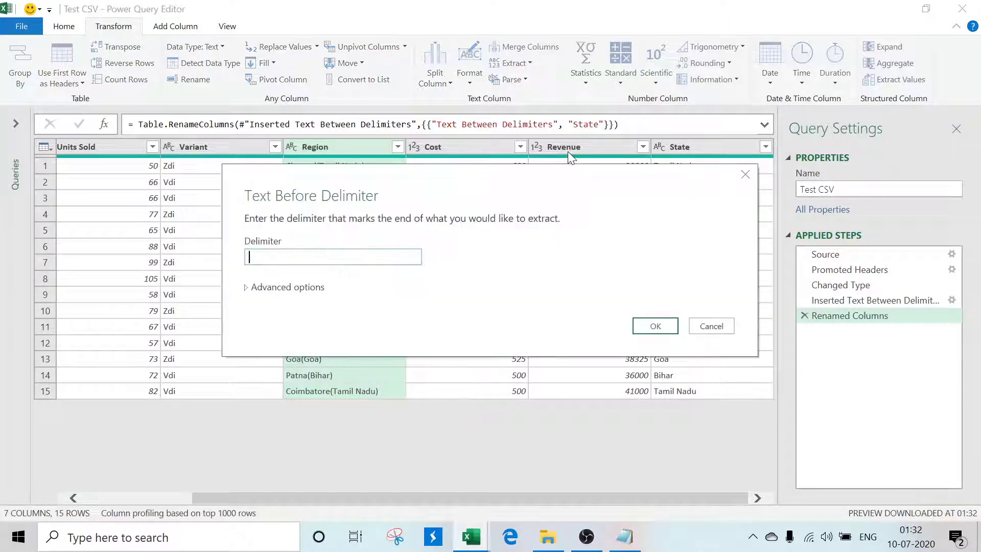
{"action": "type", "text": "("}
{"action": "left_click_drag", "start_coordinate": [520, 180], "coordinate": [503, 324]}
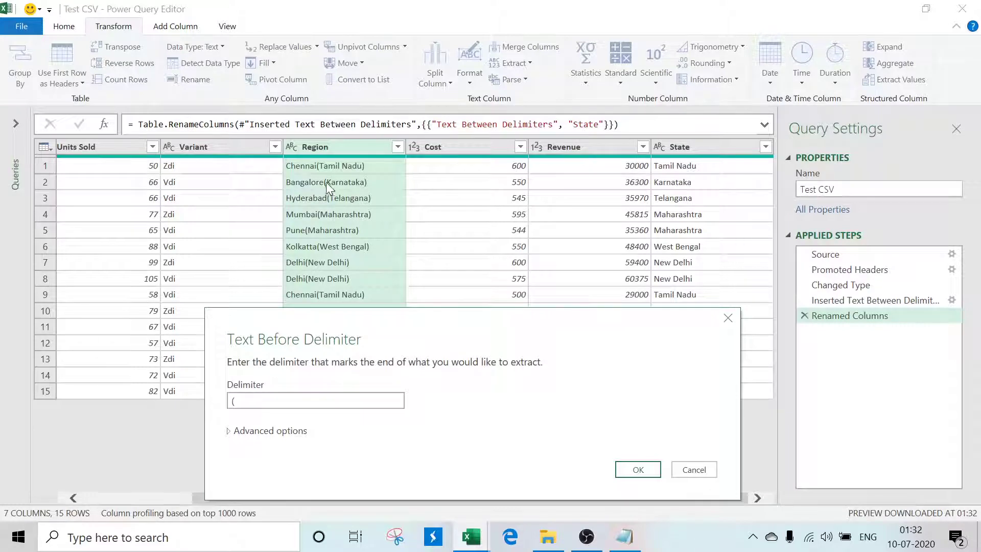
{"action": "left_click", "coordinate": [644, 469]}
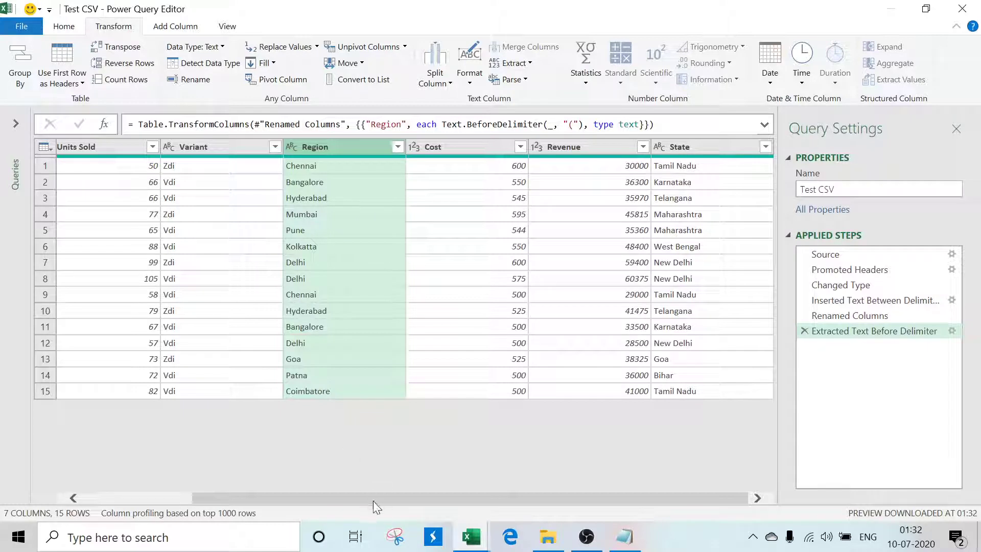
{"action": "left_click_drag", "start_coordinate": [374, 502], "coordinate": [261, 500]}
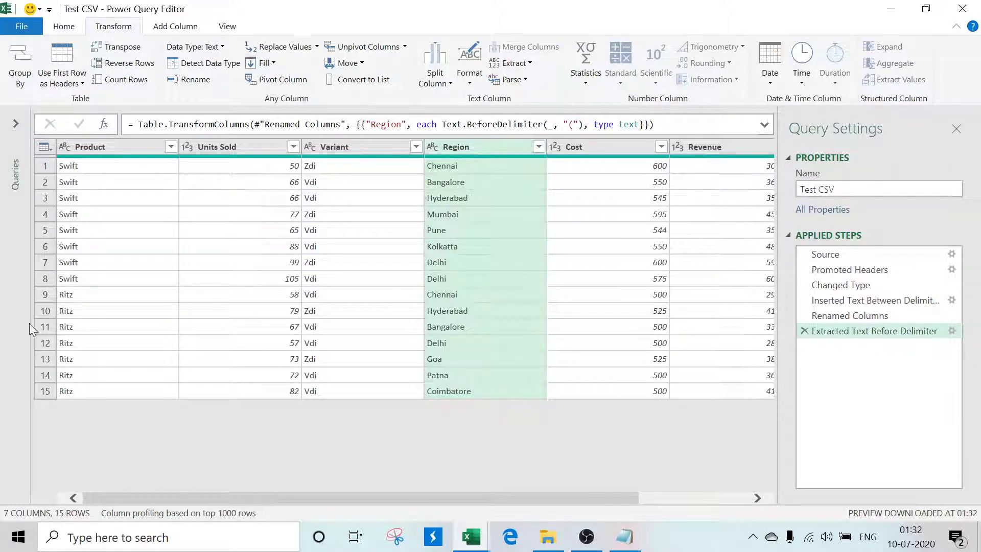
Step: Group the rows by State with a Sum of the Revenue column, keeping Count as the new column name
{"action": "left_click", "coordinate": [26, 71]}
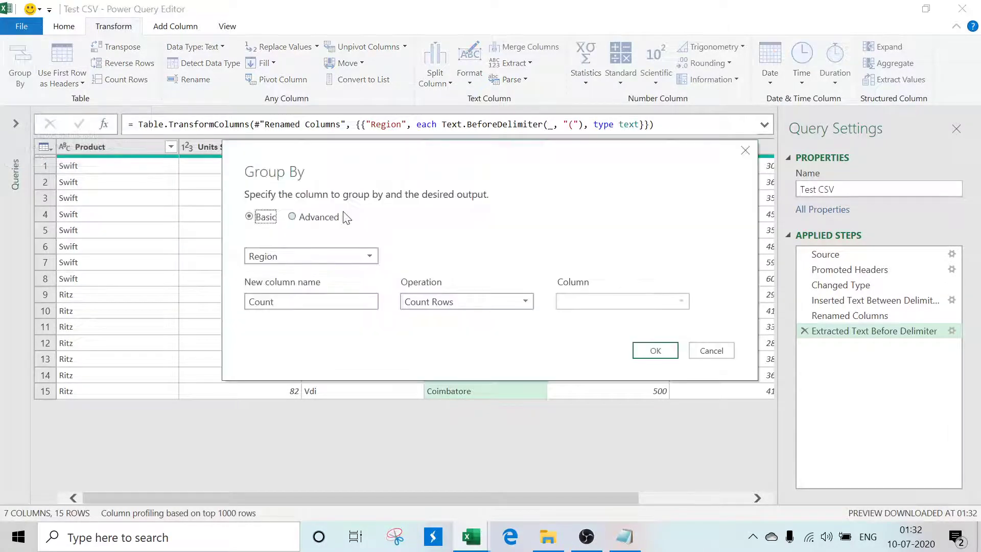
{"action": "left_click", "coordinate": [363, 256]}
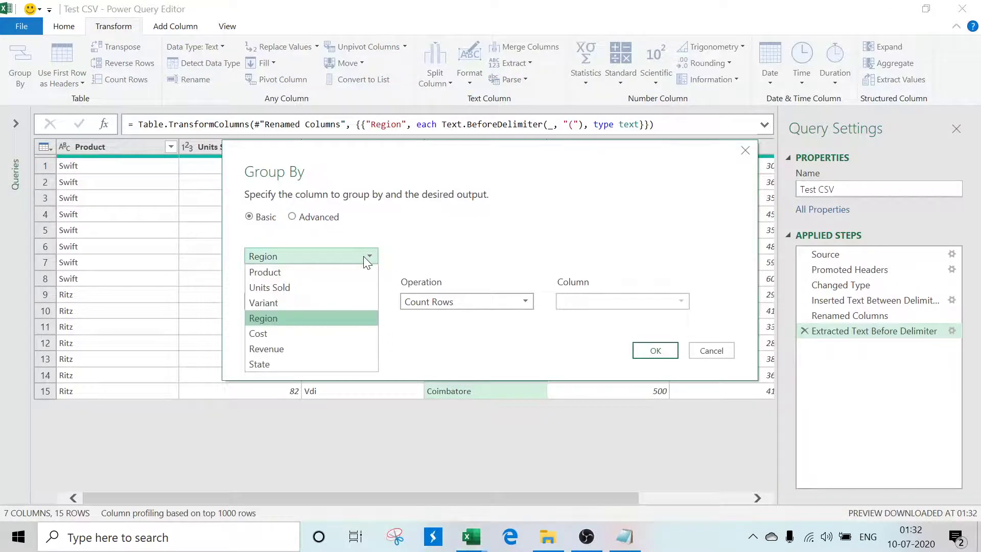
{"action": "left_click", "coordinate": [281, 363]}
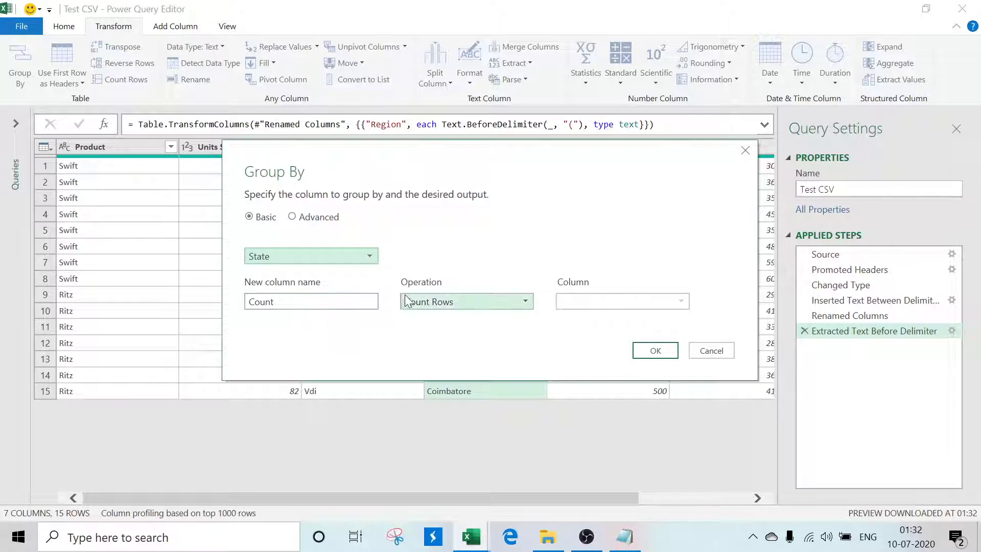
{"action": "left_click", "coordinate": [486, 301]}
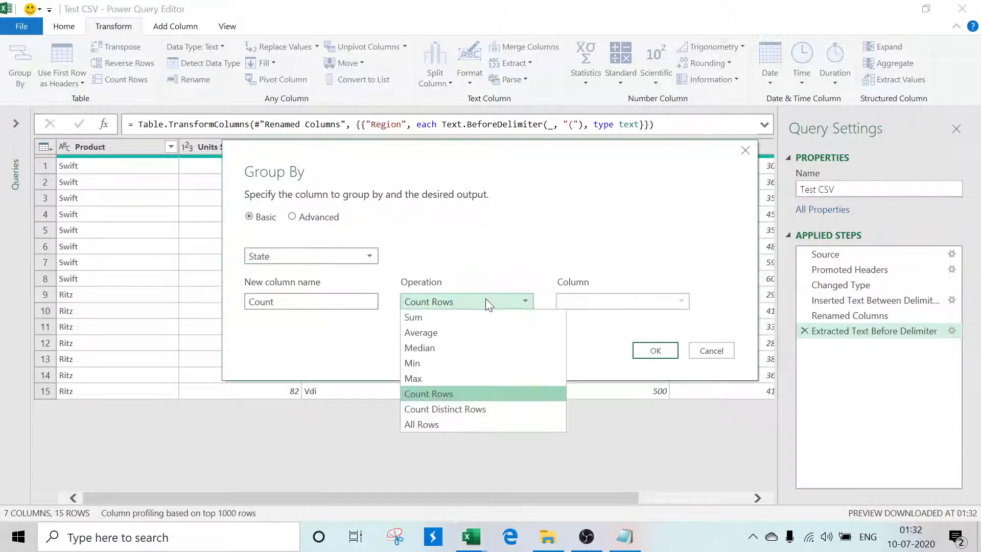
{"action": "left_click", "coordinate": [459, 327]}
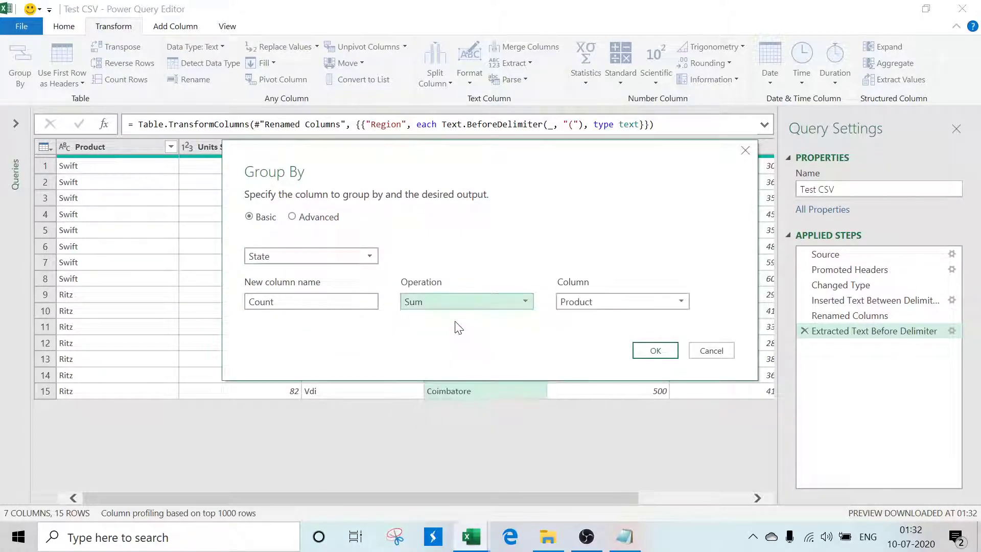
{"action": "left_click", "coordinate": [598, 304]}
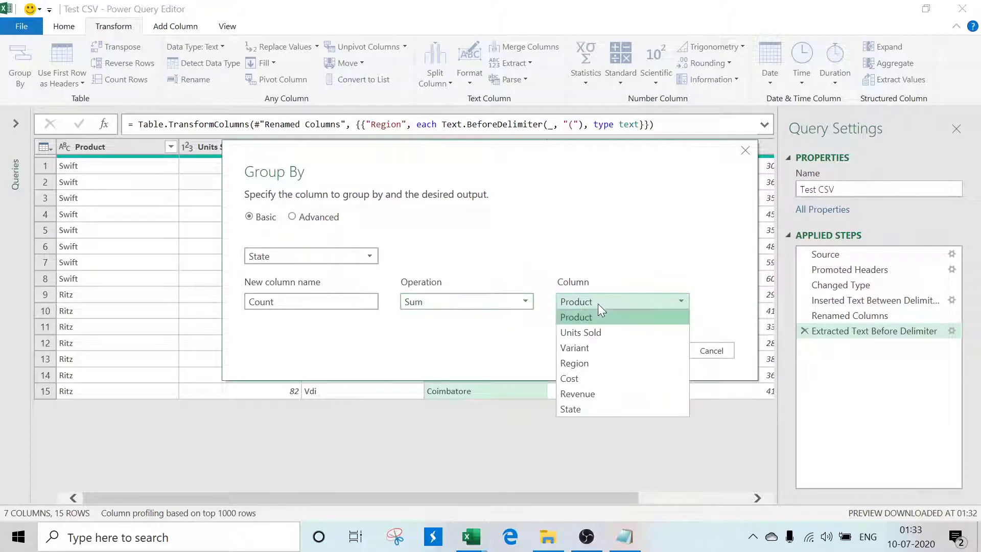
{"action": "left_click", "coordinate": [593, 394]}
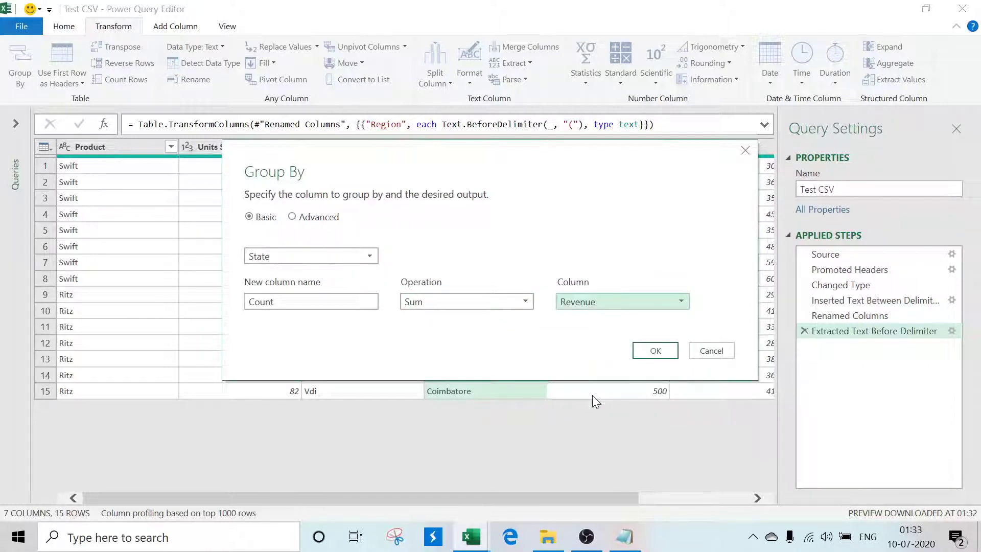
{"action": "left_click", "coordinate": [654, 350]}
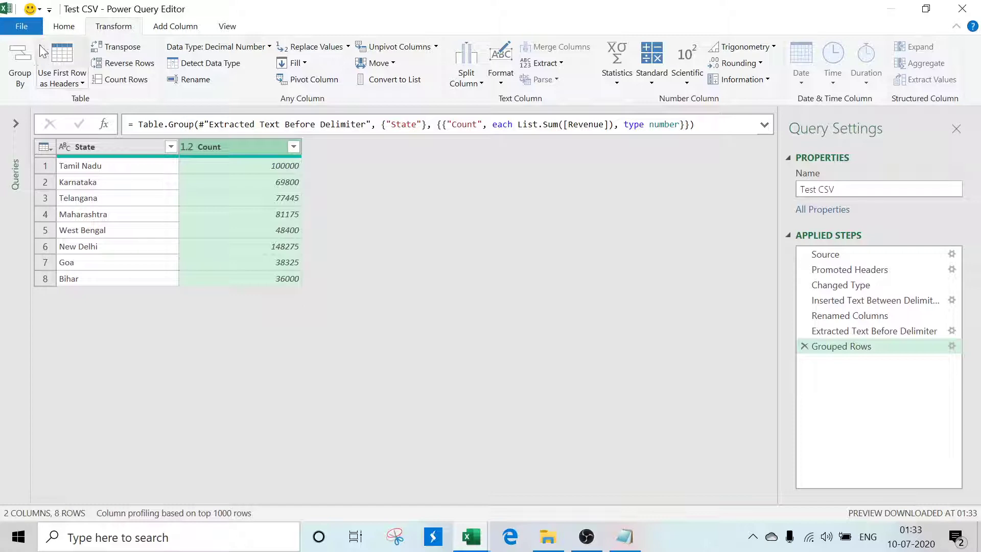
Step: Close the Power Query Editor and load the grouped query into a new worksheet of Book1
{"action": "left_click", "coordinate": [24, 29]}
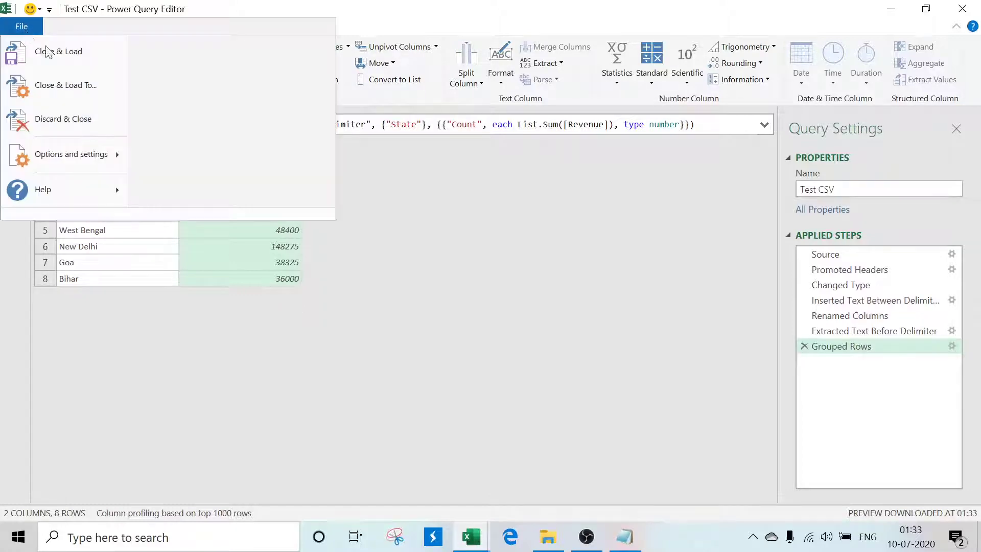
{"action": "left_click", "coordinate": [72, 64]}
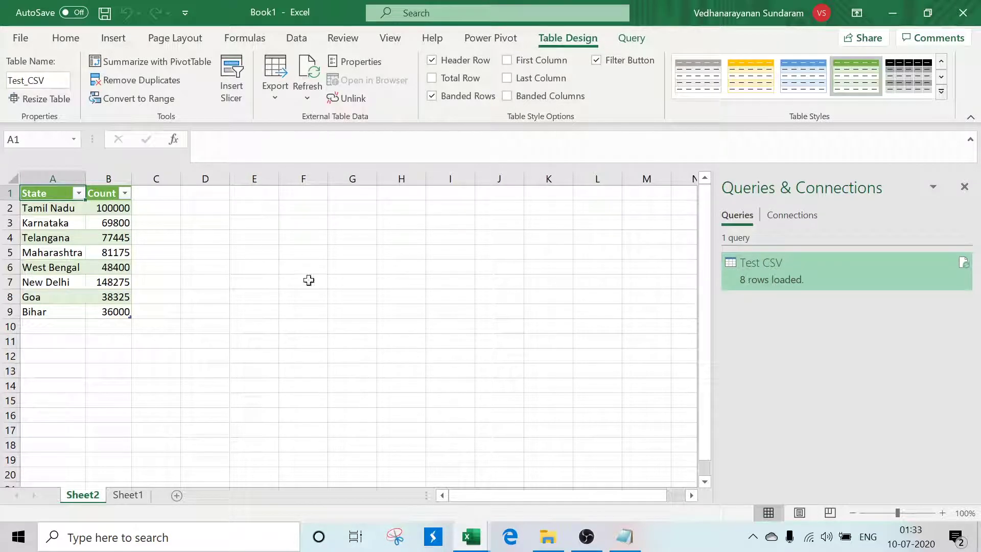
{"action": "left_click", "coordinate": [260, 307]}
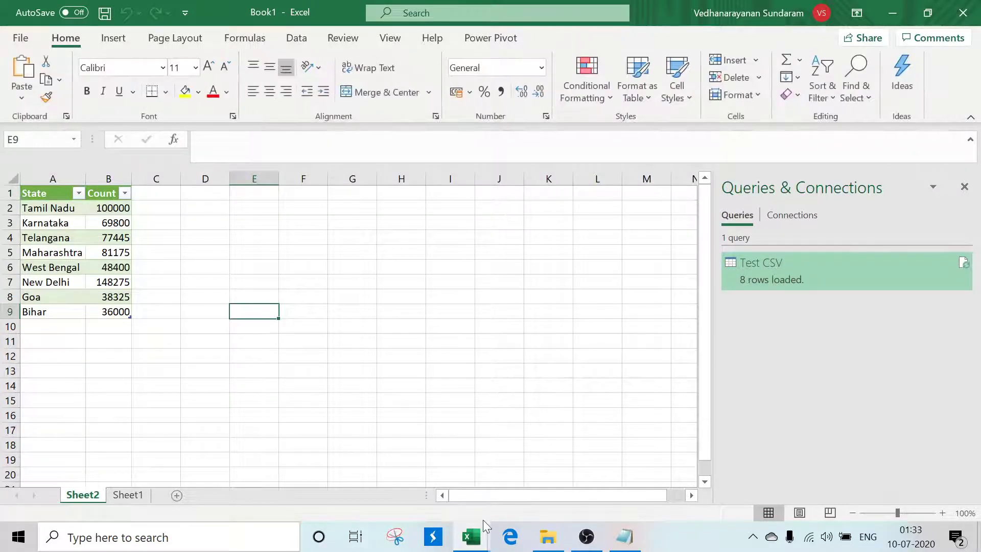
Step: Switch to the Test CSV.csv workbook and start row 17 with Product Ritz, Units Sold 76 and Variant Vdi
{"action": "mouse_move", "coordinate": [471, 537]}
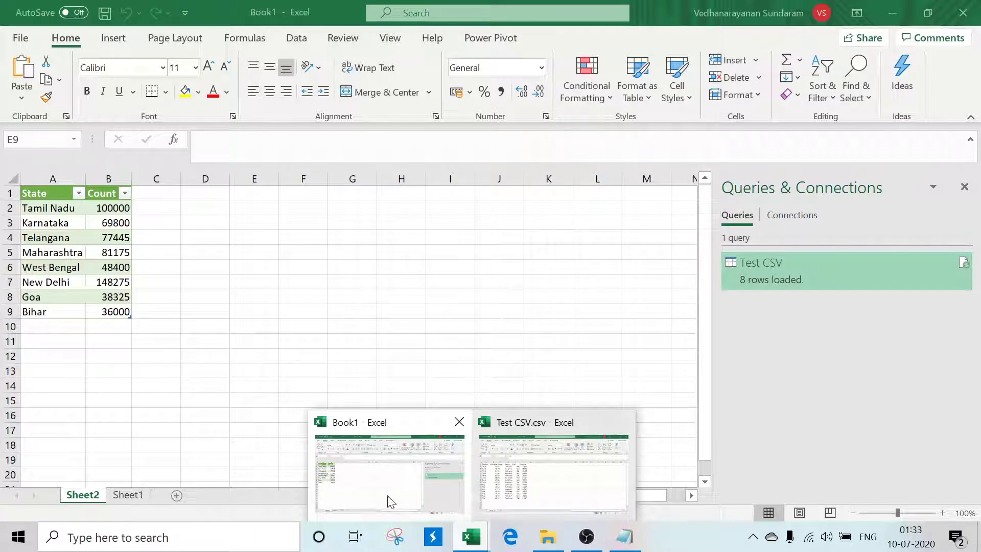
{"action": "left_click", "coordinate": [532, 481]}
{"action": "left_click", "coordinate": [62, 437]}
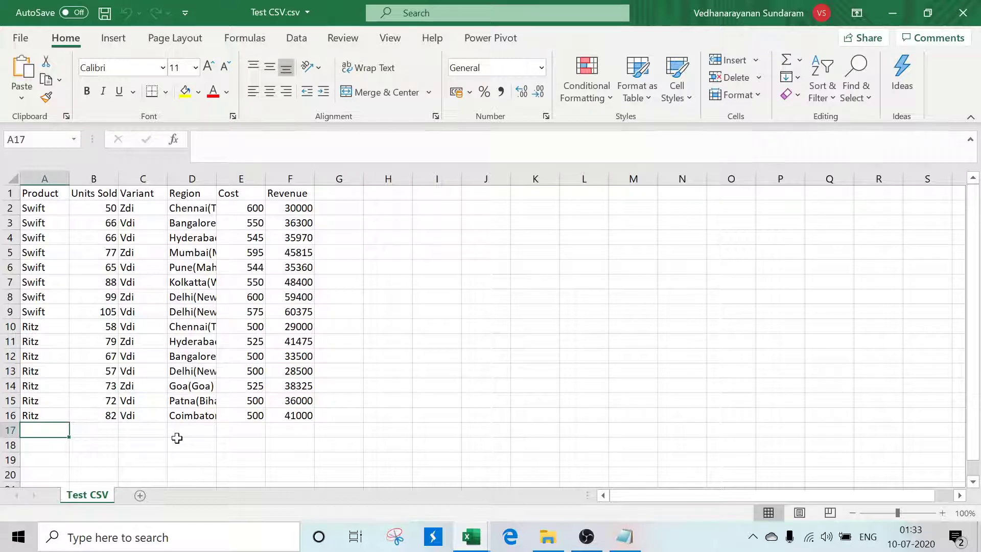
{"action": "type", "text": "Ritz"}
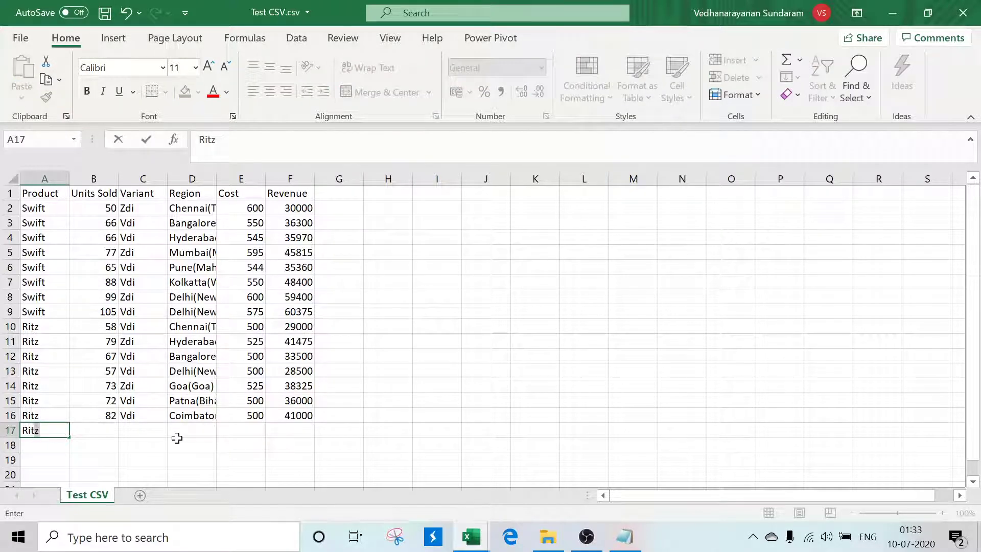
{"action": "key", "text": "Tab"}
{"action": "type", "text": "76"}
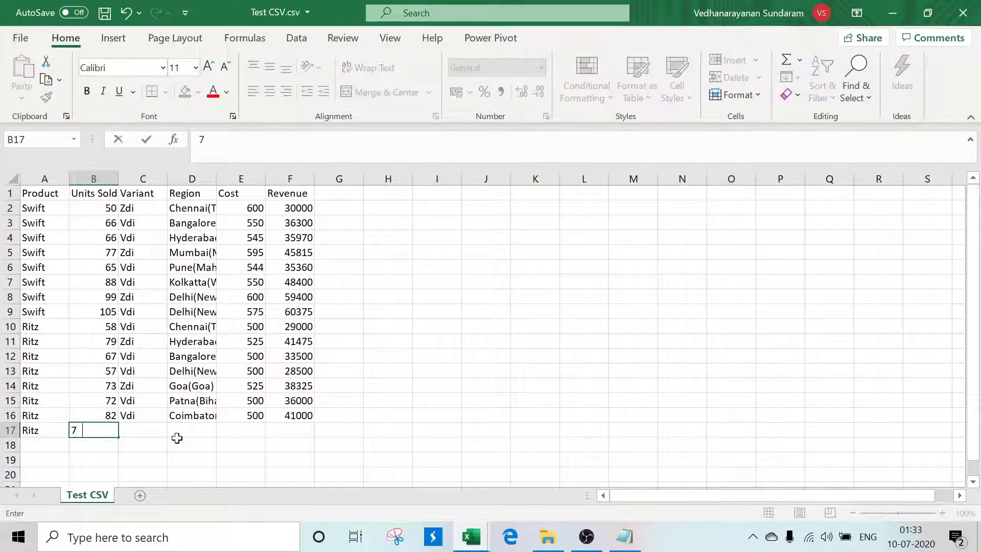
{"action": "key", "text": "Tab"}
{"action": "type", "text": "Vdi"}
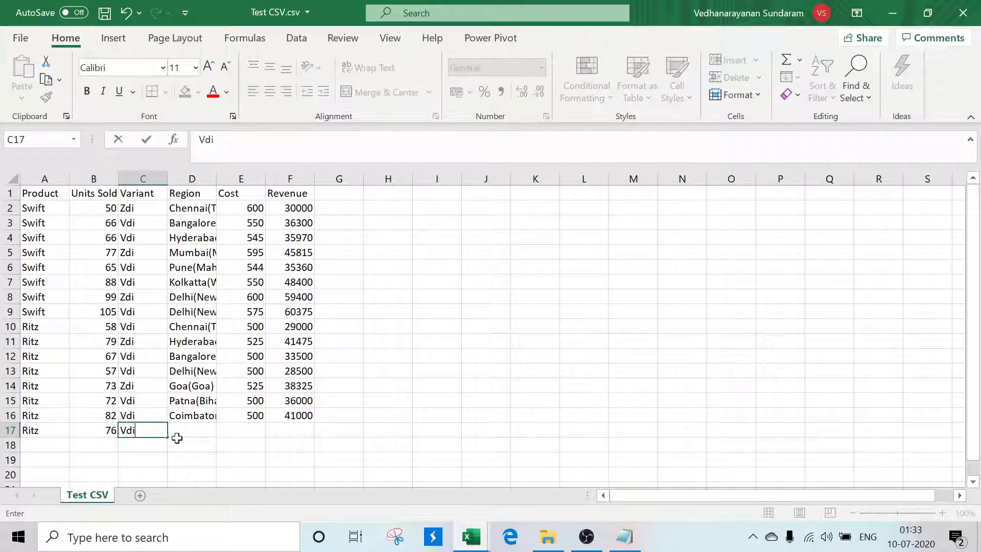
{"action": "key", "text": "Tab"}
{"action": "type", "text": "Mysort"}
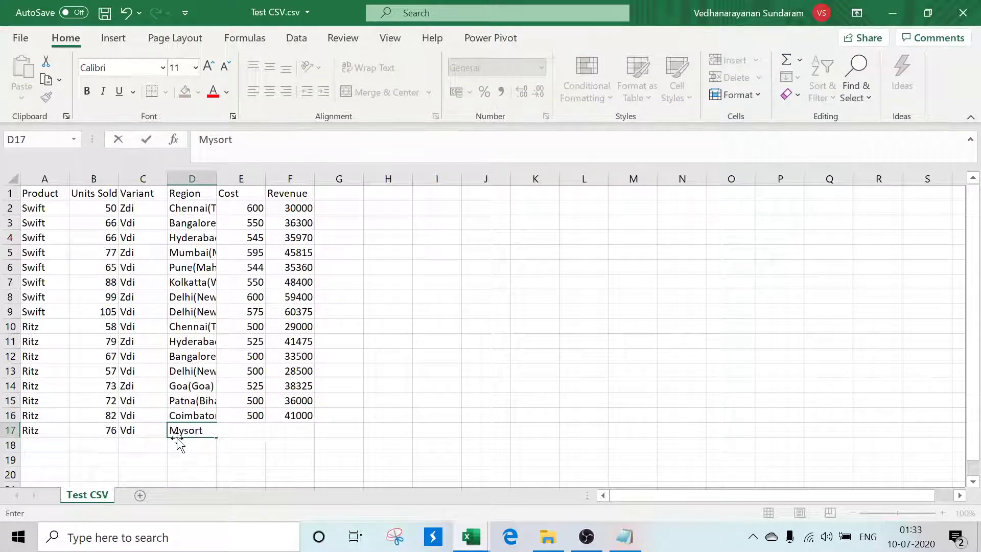
{"action": "key", "text": "BackSpace"}
{"action": "type", "text": "e(Karn"}
{"action": "type", "text": "atak"}
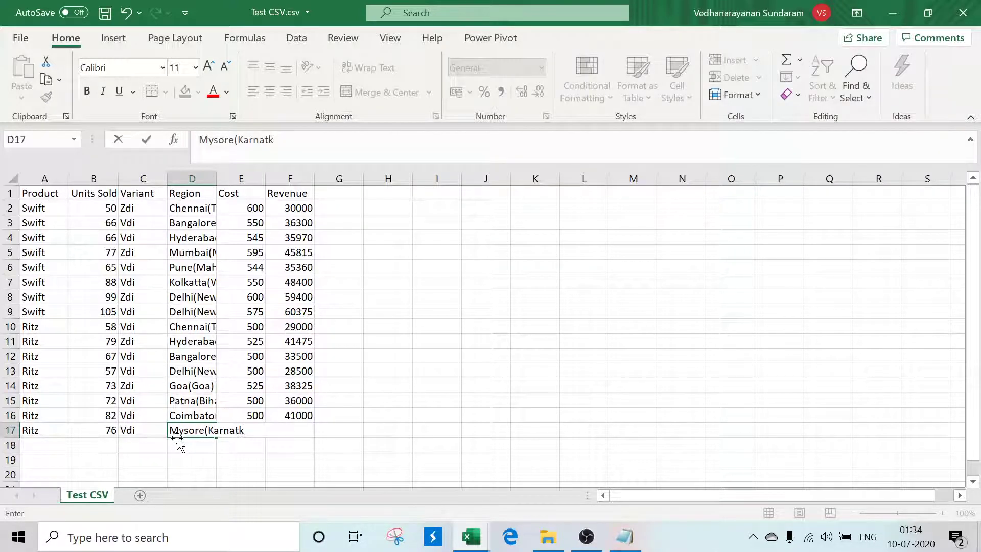
{"action": "key", "text": "BackSpace"}
{"action": "key", "text": "BackSpace"}
{"action": "key", "text": "BackSpace"}
{"action": "key", "text": "BackSpace"}
{"action": "key", "text": "BackSpace"}
{"action": "key", "text": "BackSpace"}
{"action": "key", "text": "BackSpace"}
{"action": "key", "text": "BackSpace"}
{"action": "key", "text": "BackSpace"}
{"action": "key", "text": "BackSpace"}
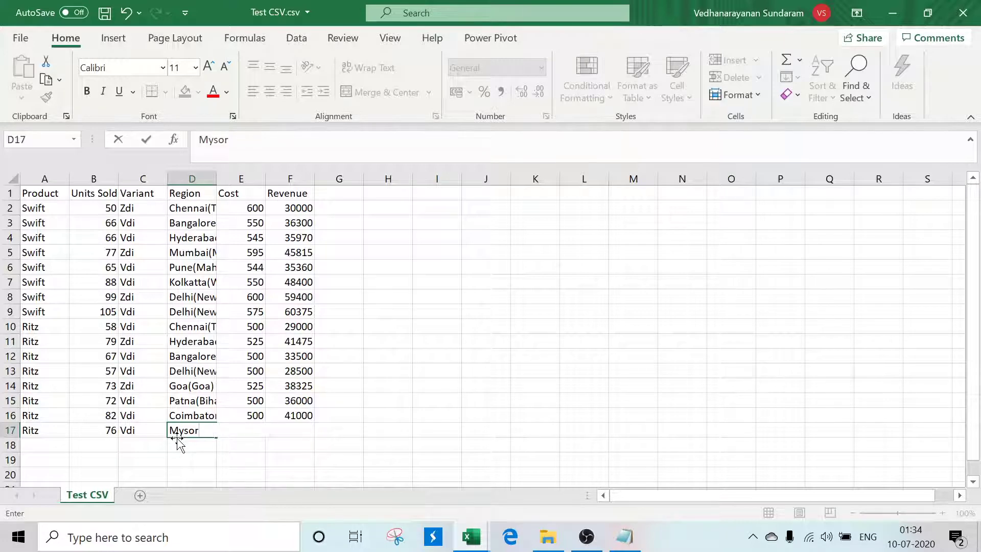
{"action": "key", "text": "BackSpace"}
{"action": "key", "text": "BackSpace"}
{"action": "key", "text": "BackSpace"}
{"action": "key", "text": "BackSpace"}
{"action": "key", "text": "BackSpace"}
Step: Enter Tirupati(Andhra Pradhesh) as the Region in row 17
{"action": "type", "text": "Tirupati(Andra"}
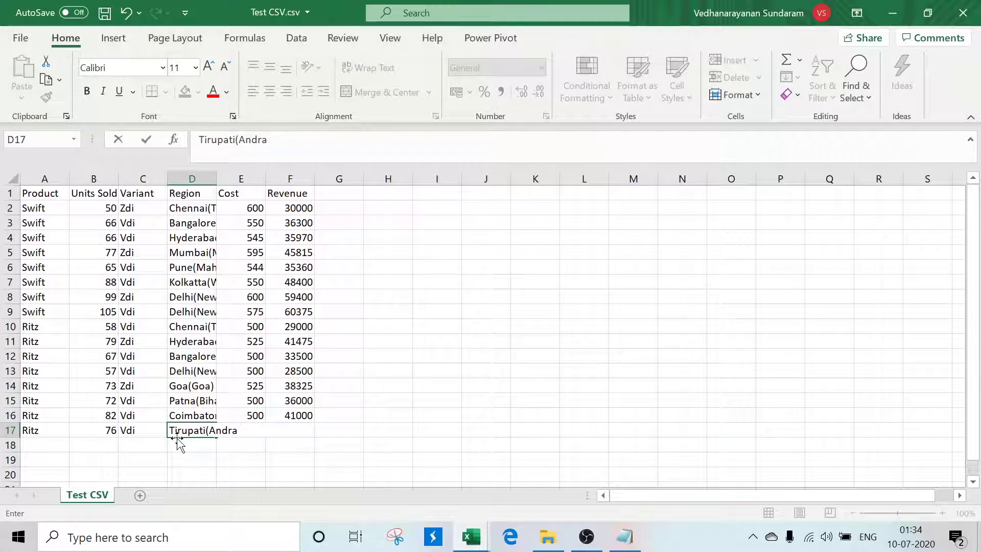
{"action": "key", "text": "BackSpace"}
{"action": "key", "text": "BackSpace"}
{"action": "key", "text": "BackSpace"}
{"action": "type", "text": "jra"}
{"action": "key", "text": "BackSpace"}
{"action": "key", "text": "BackSpace"}
{"action": "key", "text": "BackSpace"}
{"action": "type", "text": "hra Pradhesh"}
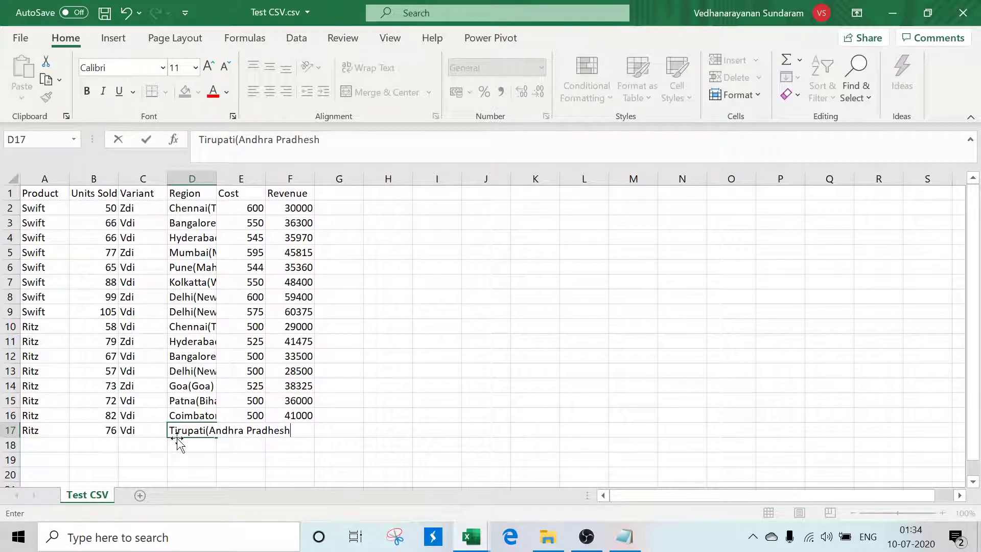
{"action": "type", "text": ")"}
{"action": "key", "text": "Tab"}
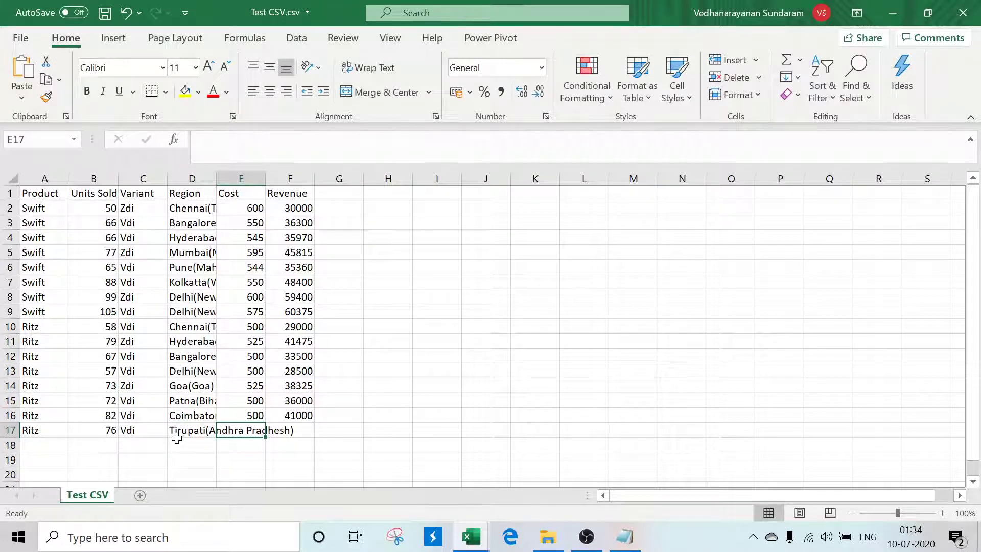
Step: Complete row 17 with Cost 500 and the Revenue formula =E17*B17, and save the CSV file
{"action": "type", "text": "500"}
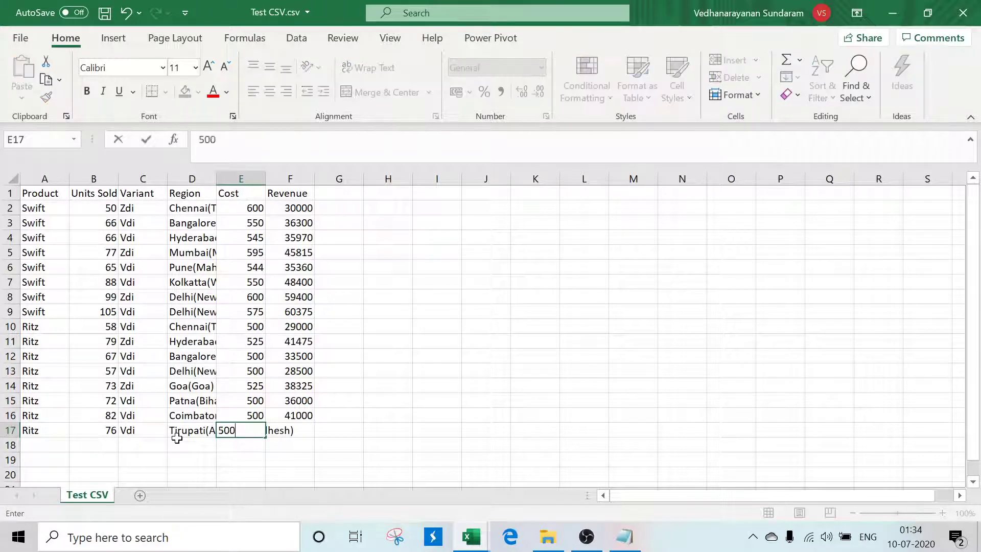
{"action": "key", "text": "Tab"}
{"action": "type", "text": "="}
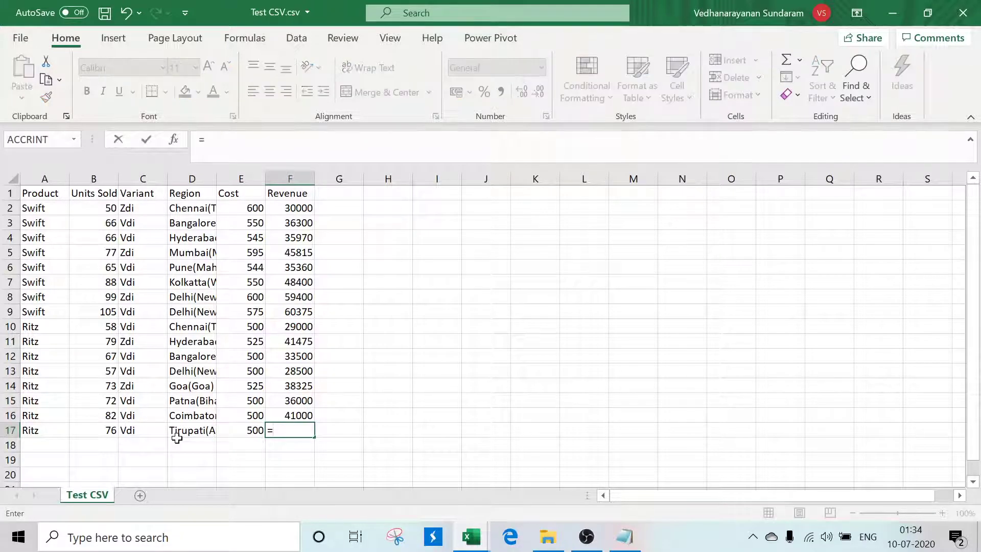
{"action": "key", "text": "Left"}
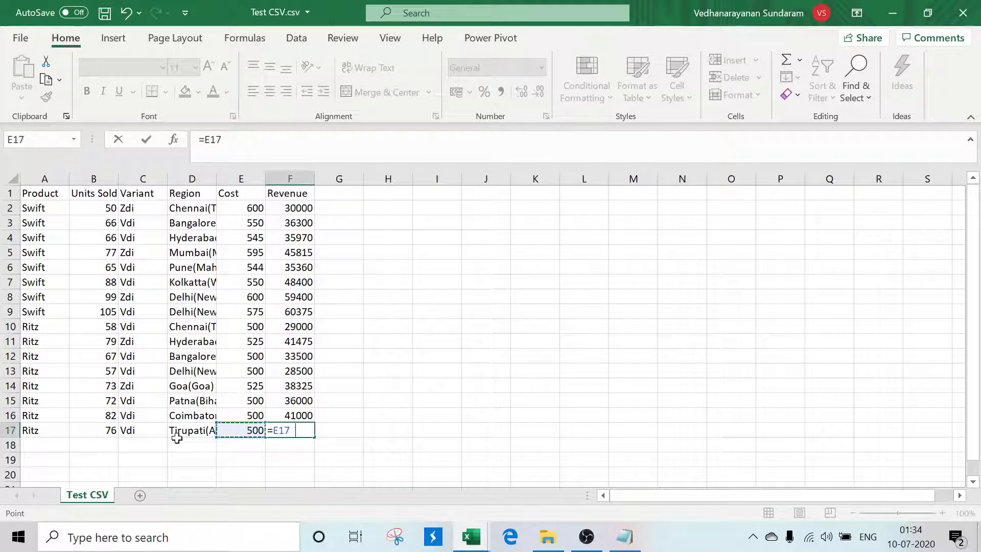
{"action": "type", "text": "*"}
{"action": "key", "text": "Left"}
{"action": "key", "text": "Left"}
{"action": "key", "text": "Left"}
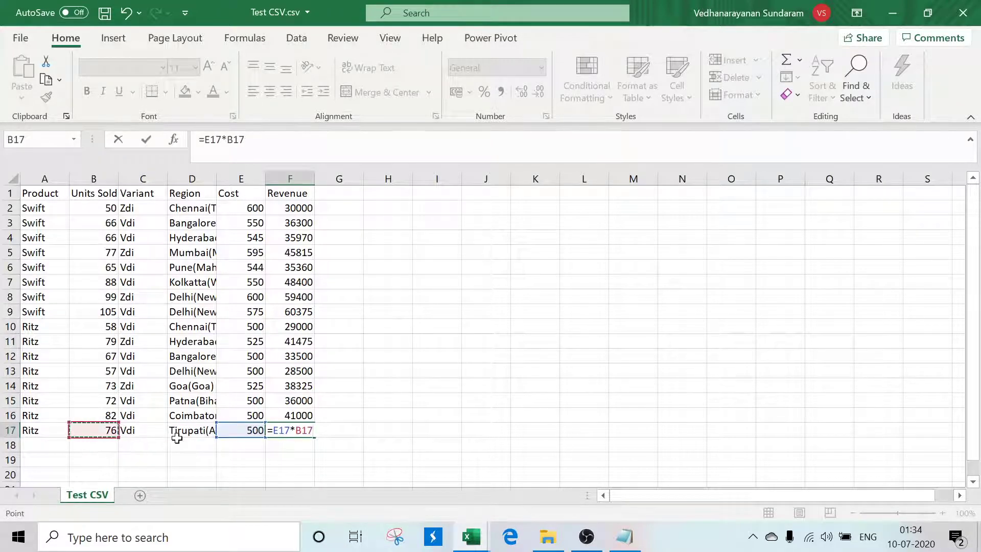
{"action": "key", "text": "Return"}
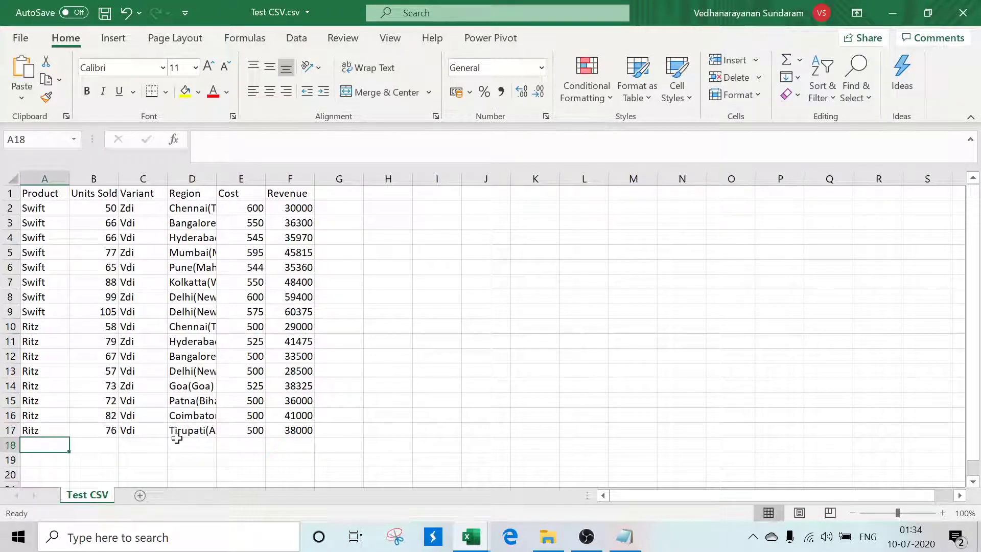
{"action": "left_click", "coordinate": [20, 41]}
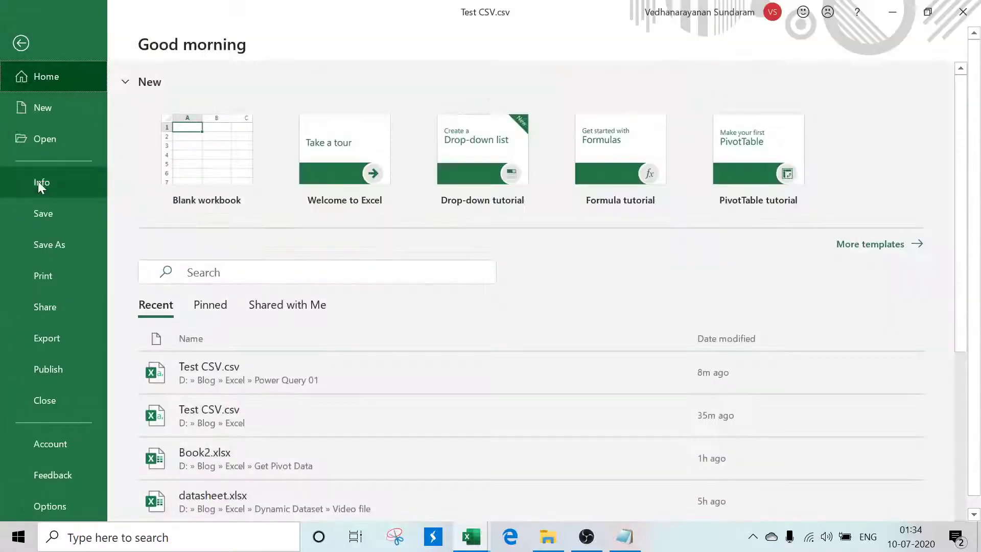
{"action": "left_click", "coordinate": [41, 205]}
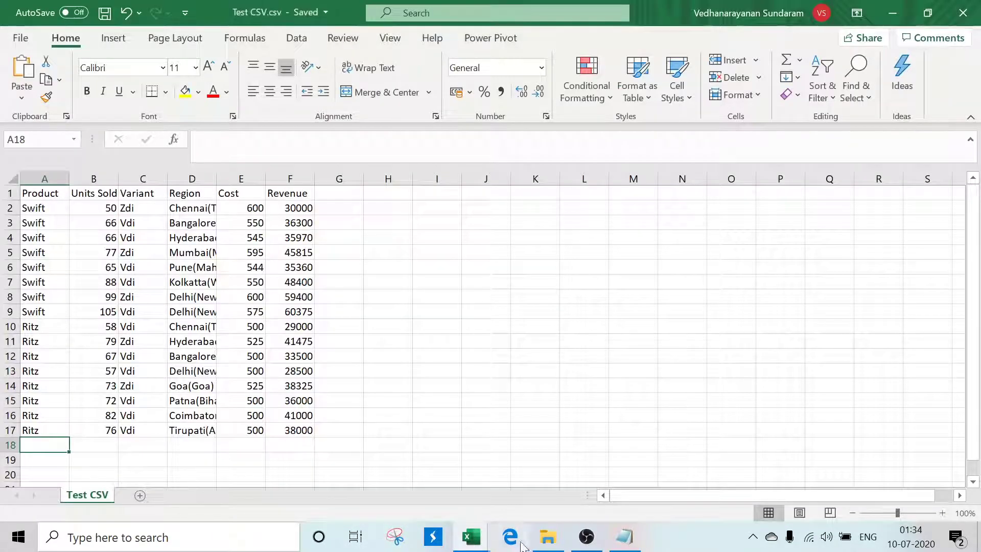
Step: Return to Book1, refresh the loaded State table from the updated CSV, and close the Queries & Connections pane
{"action": "mouse_move", "coordinate": [470, 537]}
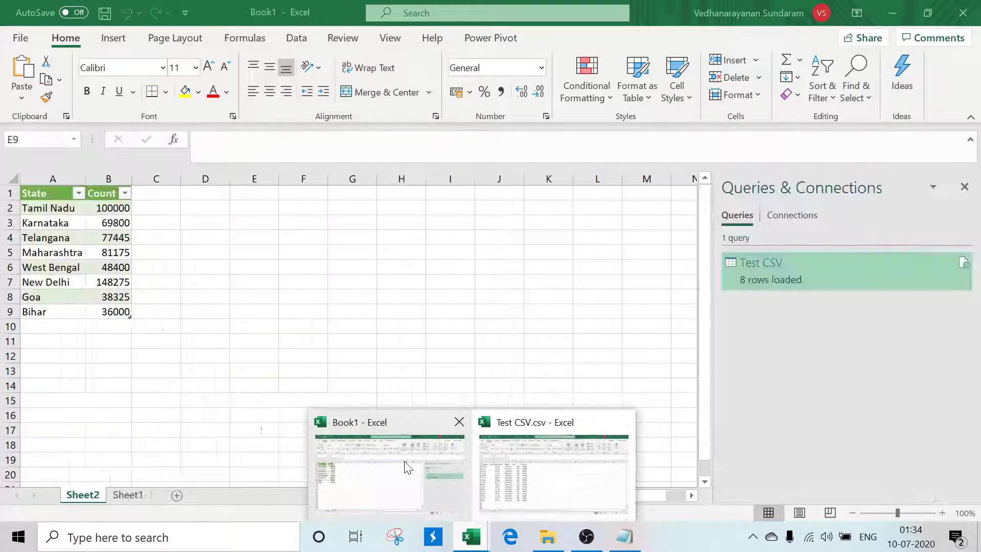
{"action": "left_click", "coordinate": [404, 461]}
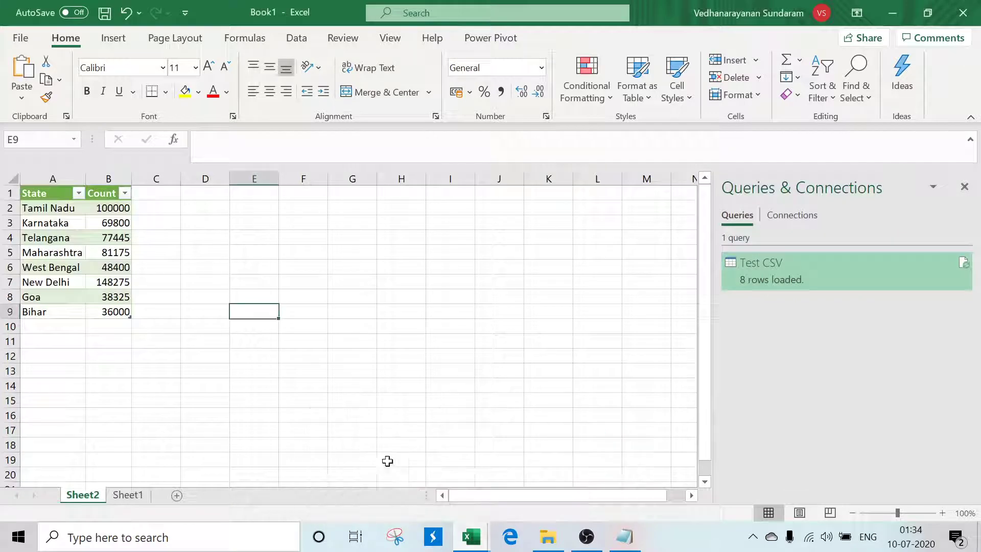
{"action": "right_click", "coordinate": [58, 246]}
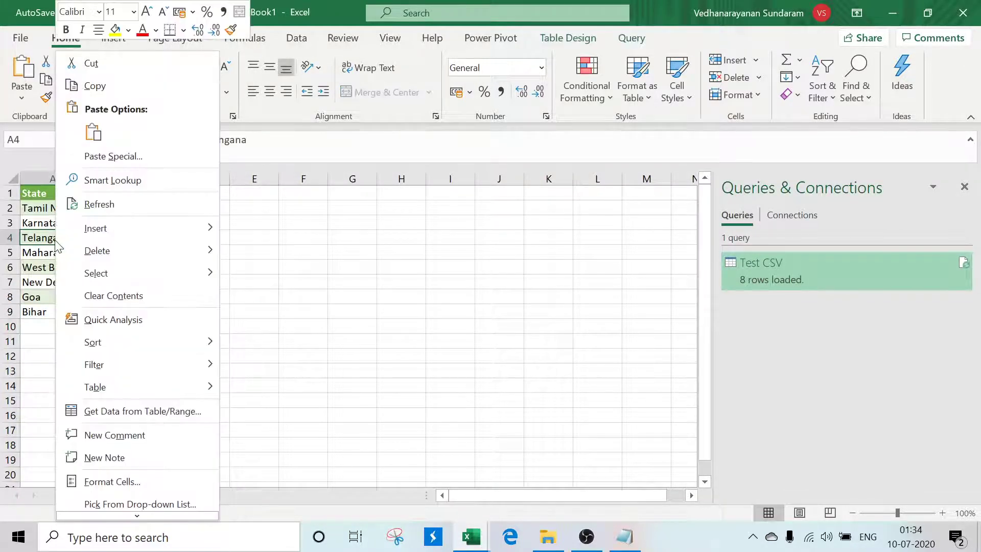
{"action": "left_click", "coordinate": [118, 207]}
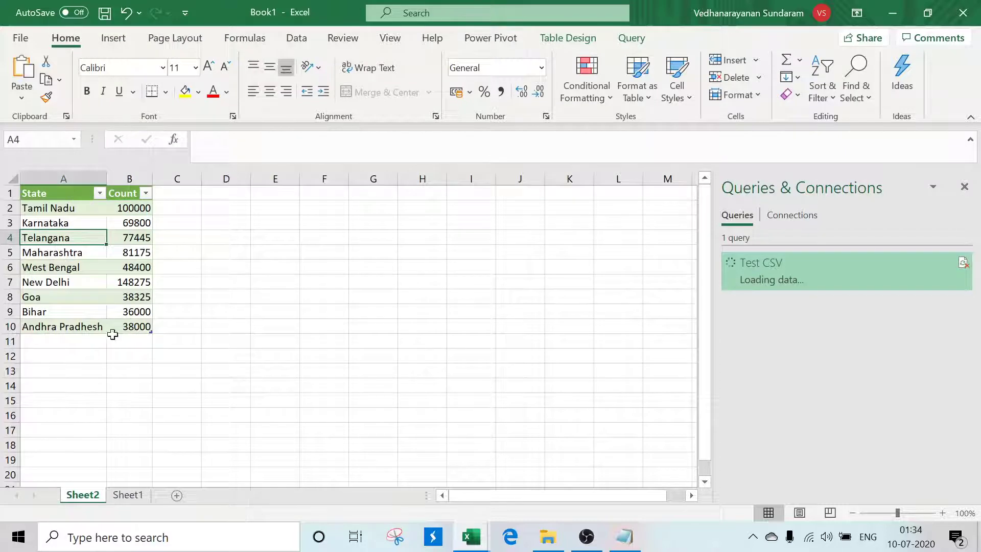
{"action": "left_click", "coordinate": [64, 328]}
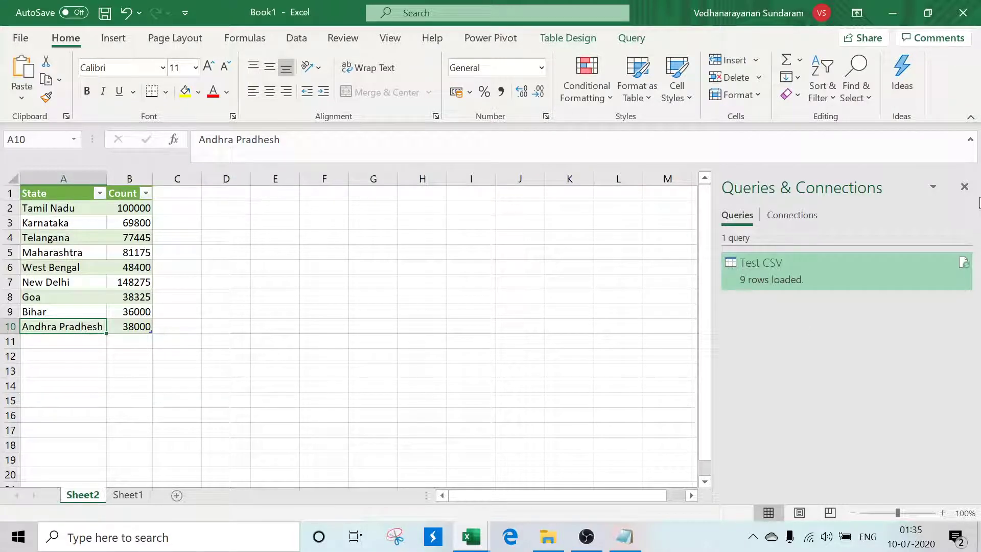
{"action": "left_click", "coordinate": [965, 187]}
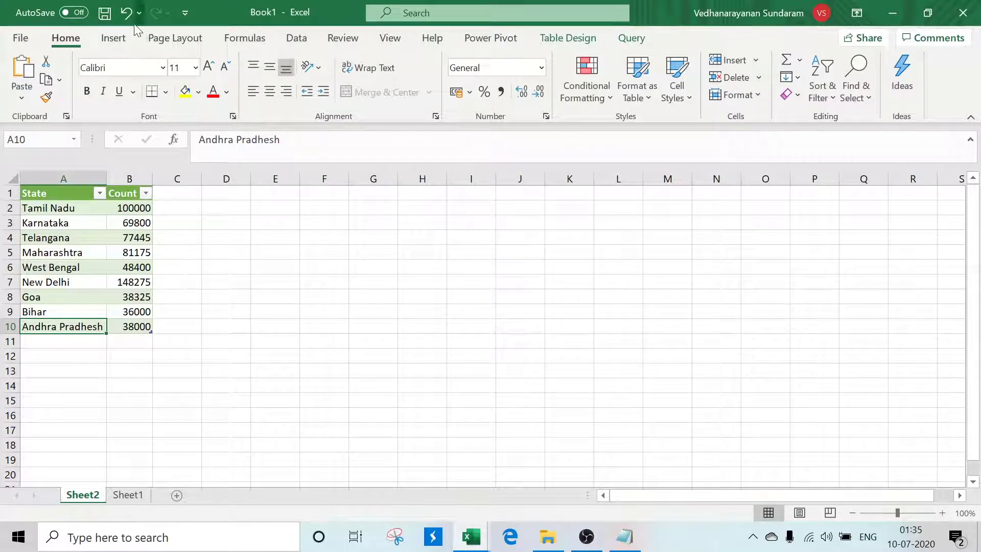
Step: Insert a filled map chart from the State and Count table and move it to about columns G to N, rows 2 to 16
{"action": "left_click", "coordinate": [113, 38]}
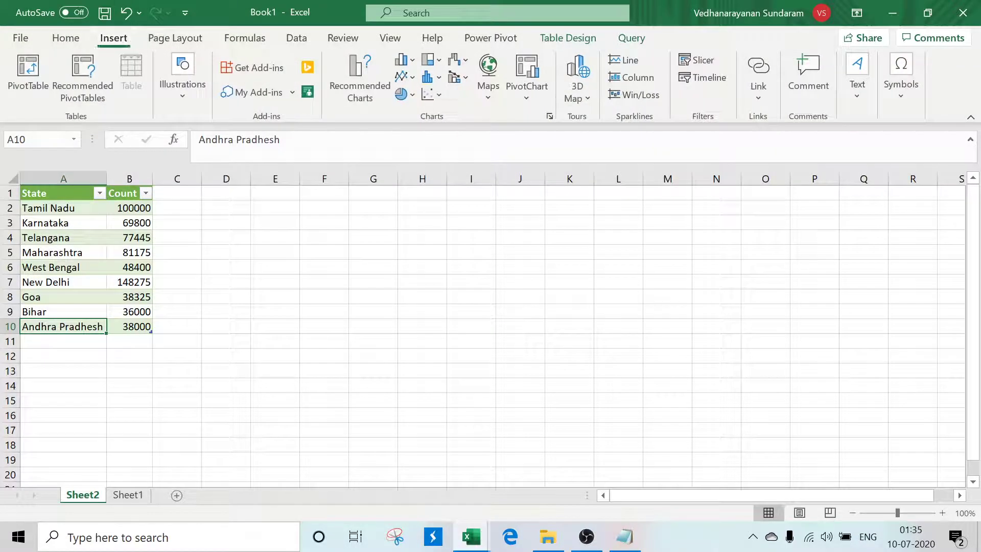
{"action": "left_click", "coordinate": [489, 99]}
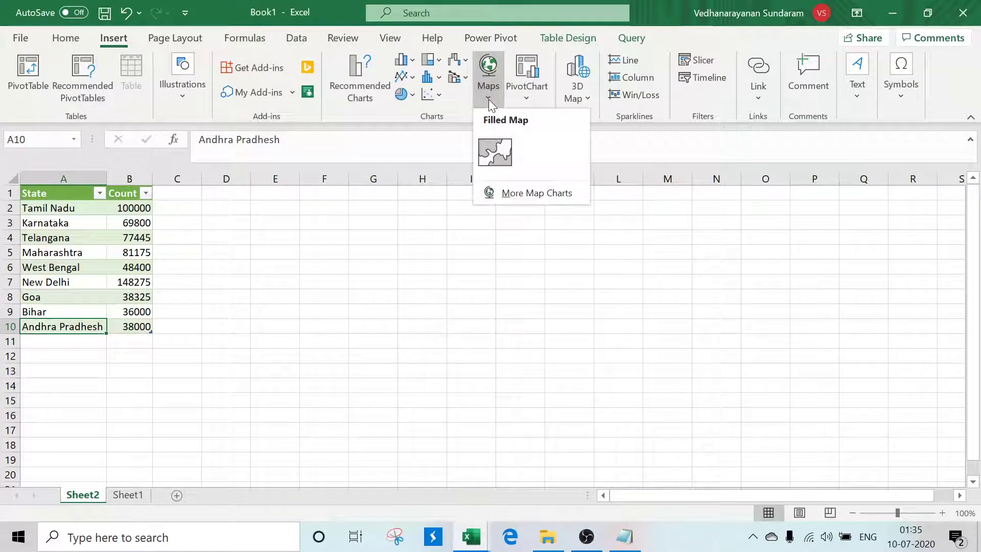
{"action": "left_click", "coordinate": [505, 158]}
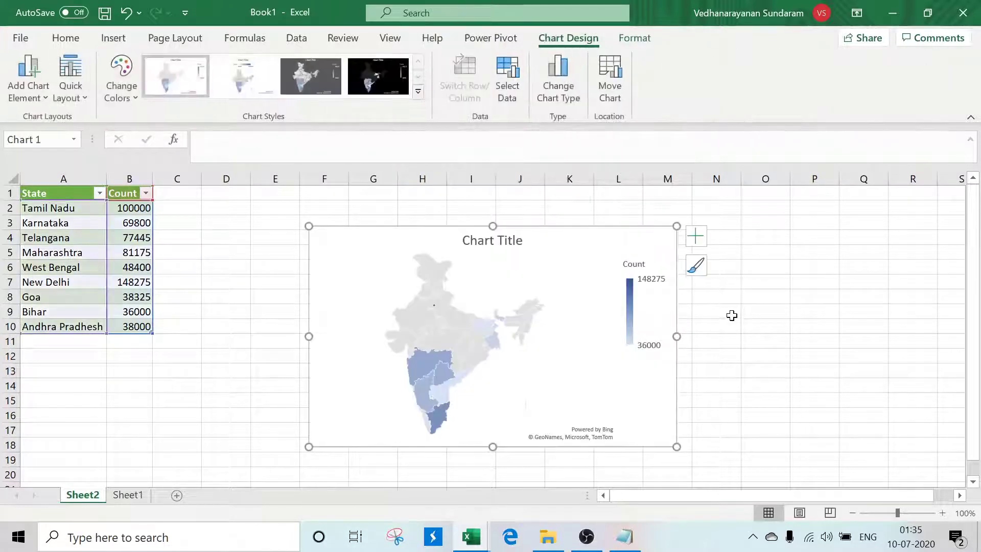
{"action": "left_click_drag", "start_coordinate": [585, 247], "coordinate": [640, 223]}
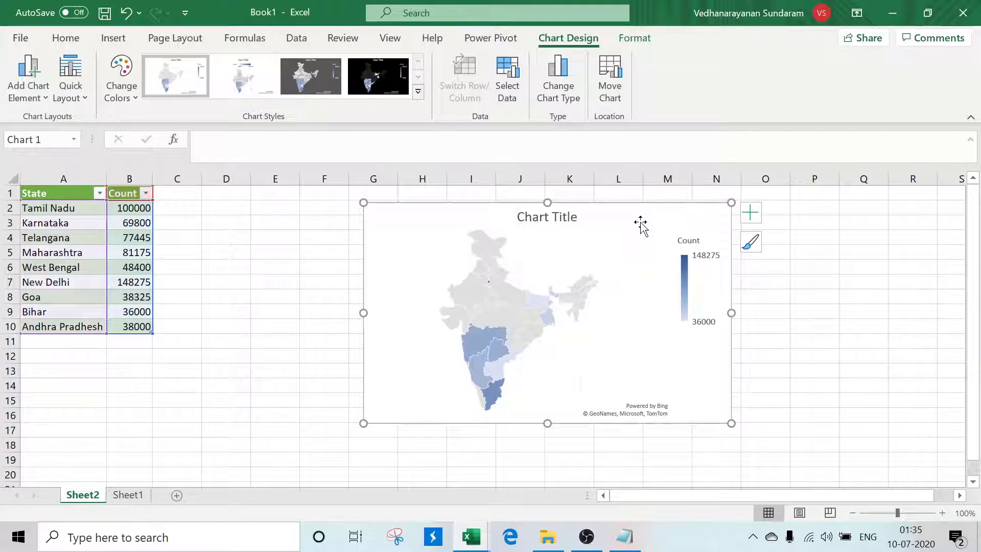
Step: Add data labels to the filled map chart and deselect the chart
{"action": "left_click", "coordinate": [483, 337]}
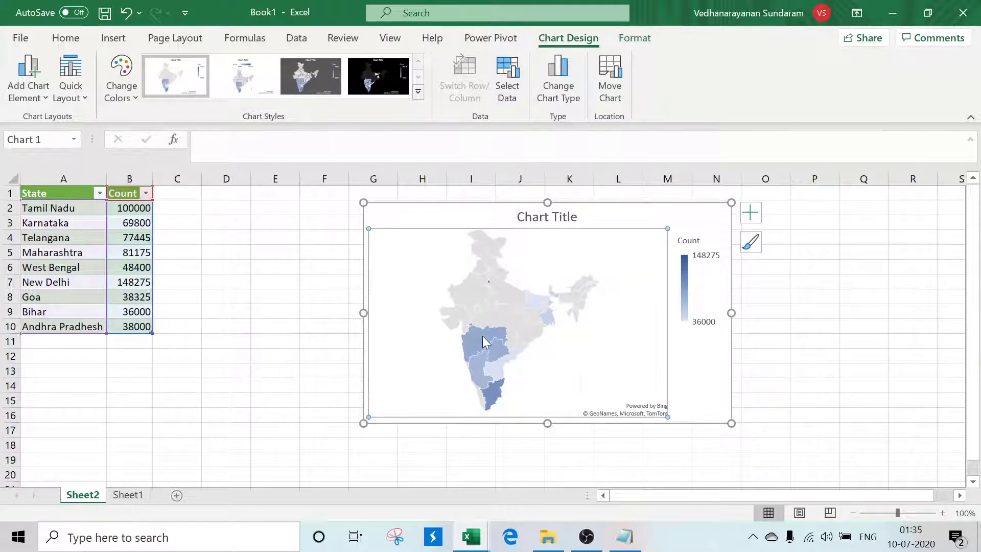
{"action": "left_click", "coordinate": [750, 212]}
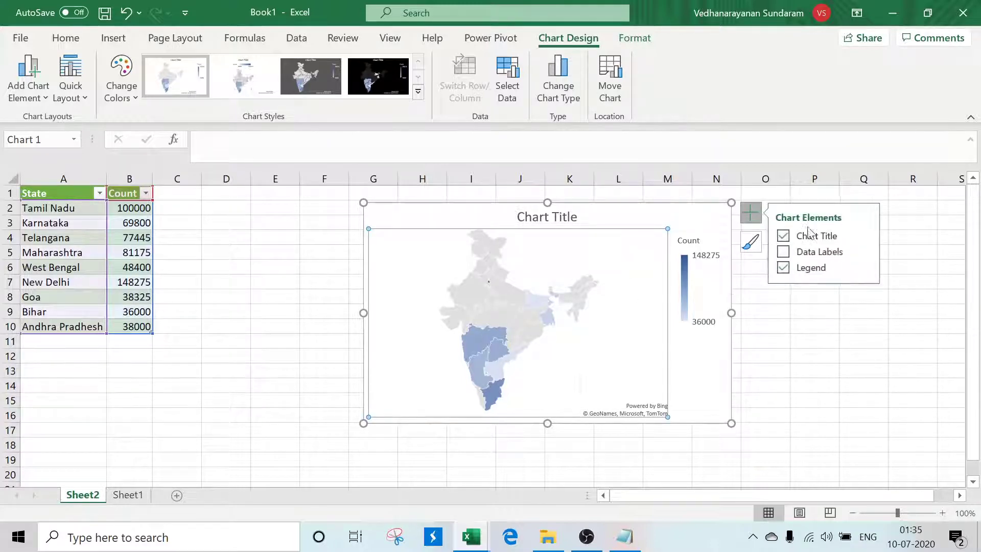
{"action": "left_click", "coordinate": [808, 253]}
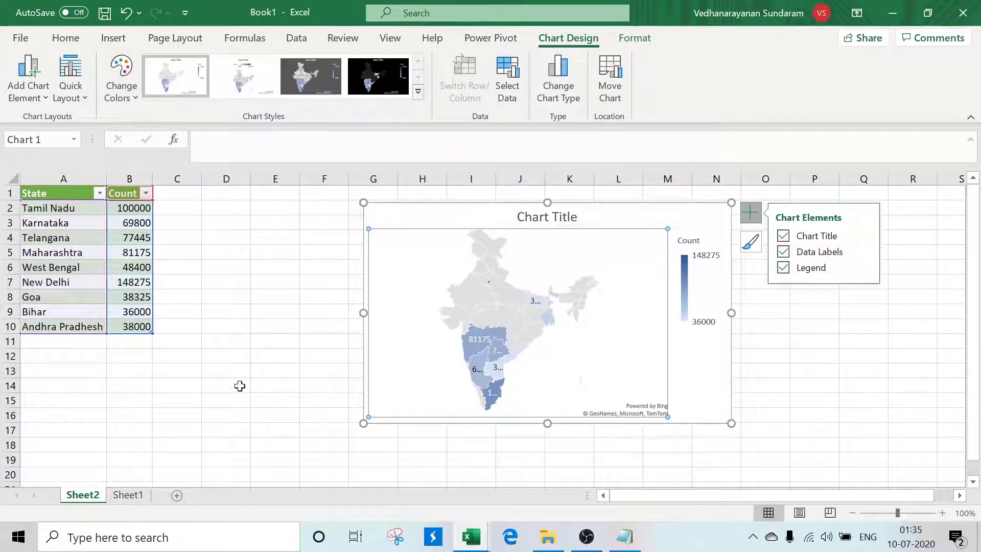
{"action": "left_click", "coordinate": [261, 311]}
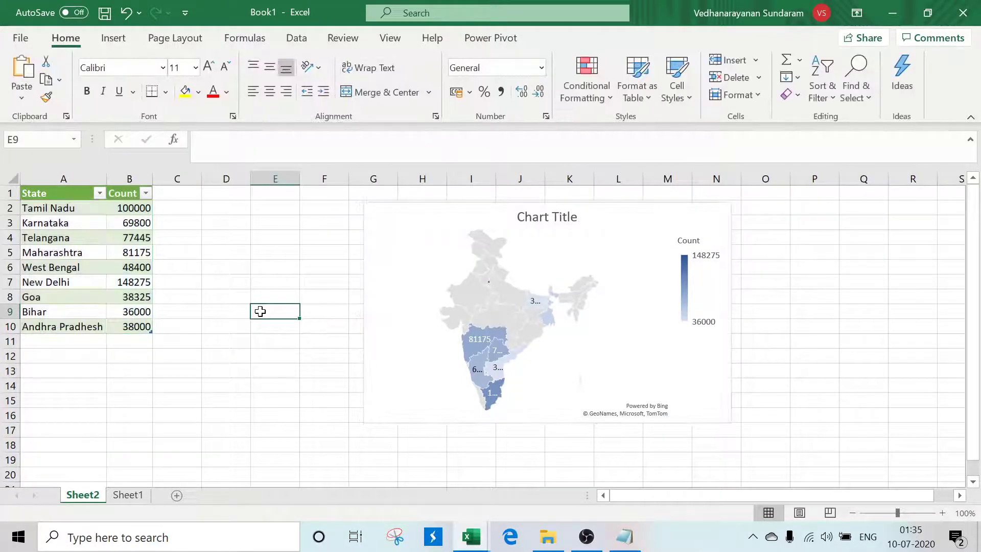